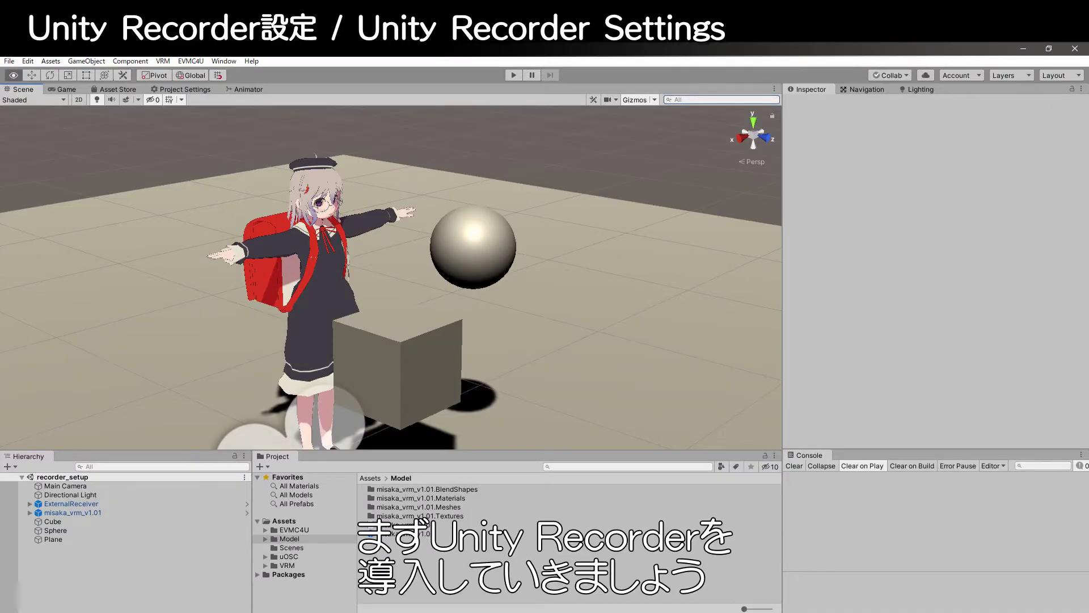
- Open the Package Manager with preview packages shown and search for 'rec'
click(223, 61)
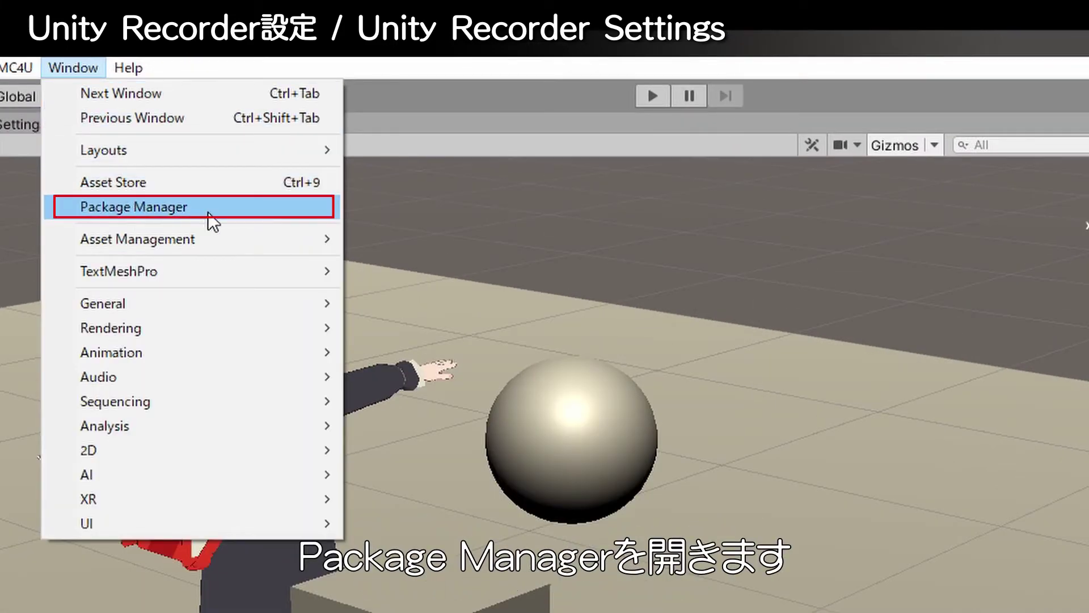
click(133, 213)
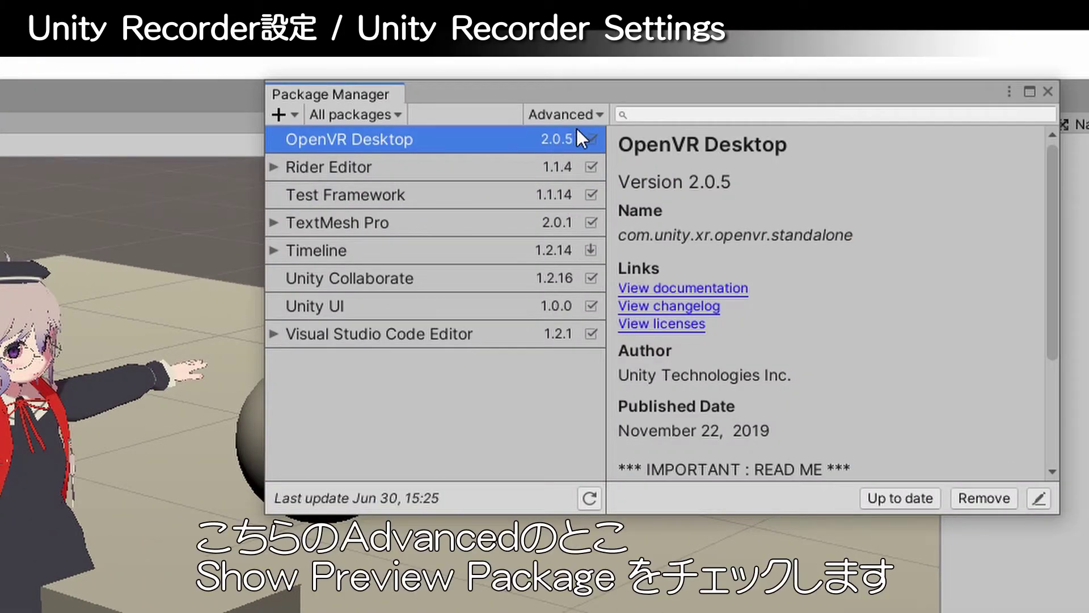
click(597, 118)
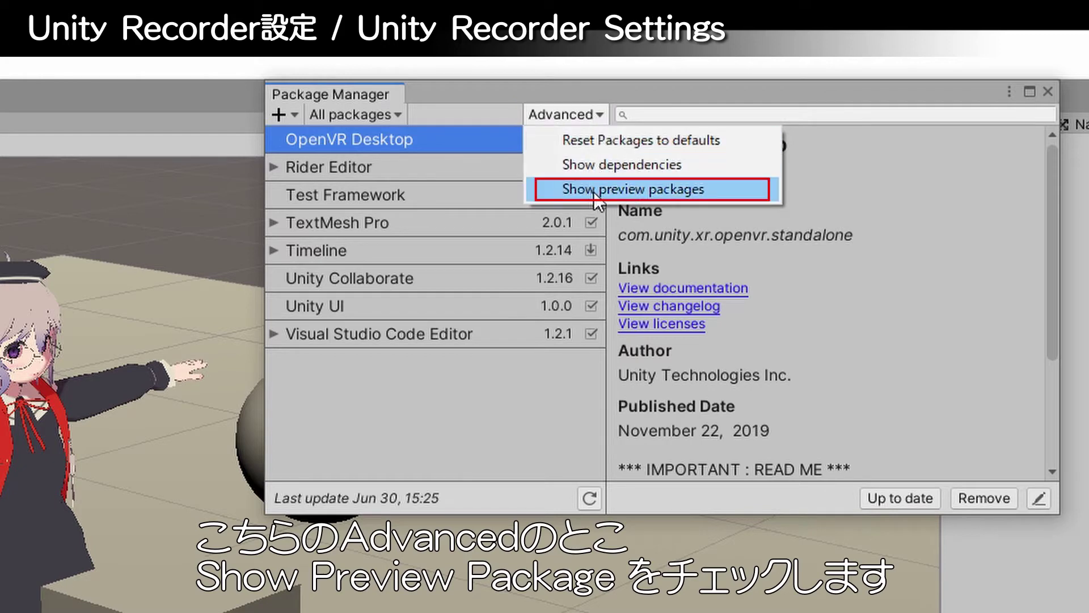
click(734, 191)
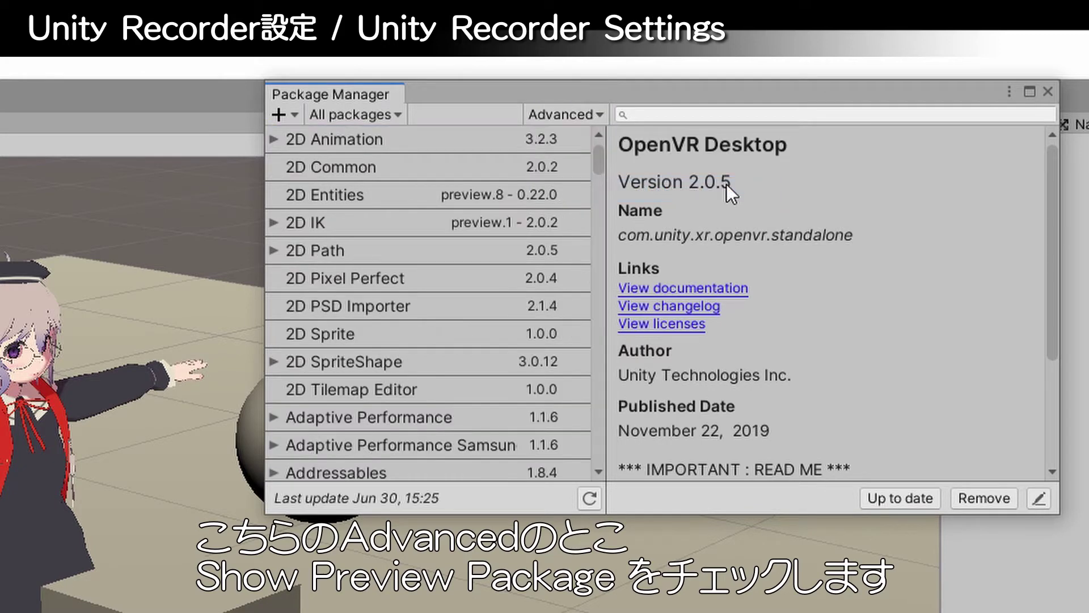
click(683, 114)
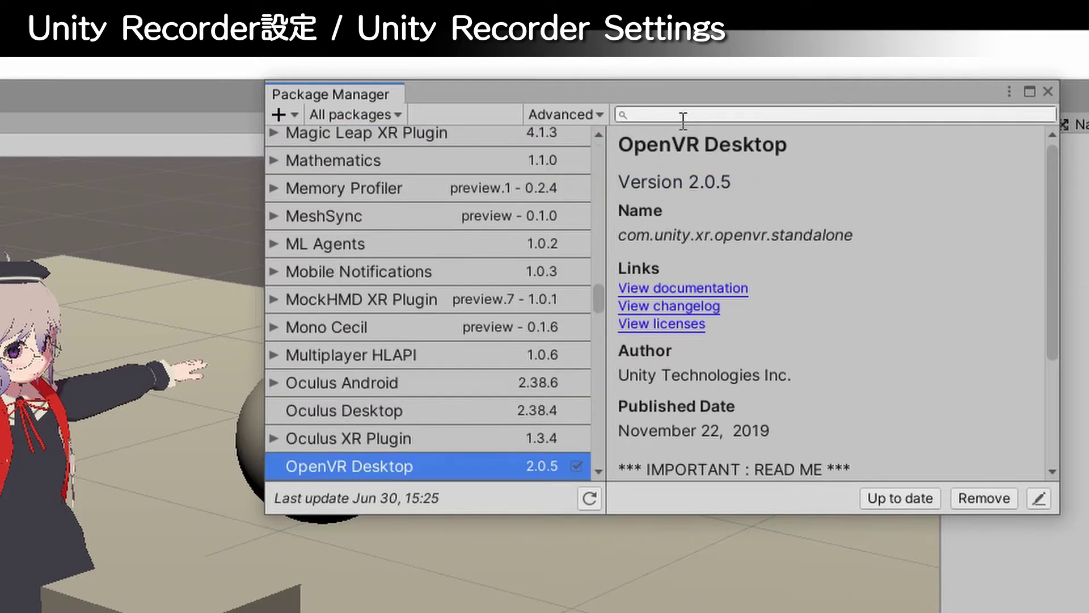
text(rec)
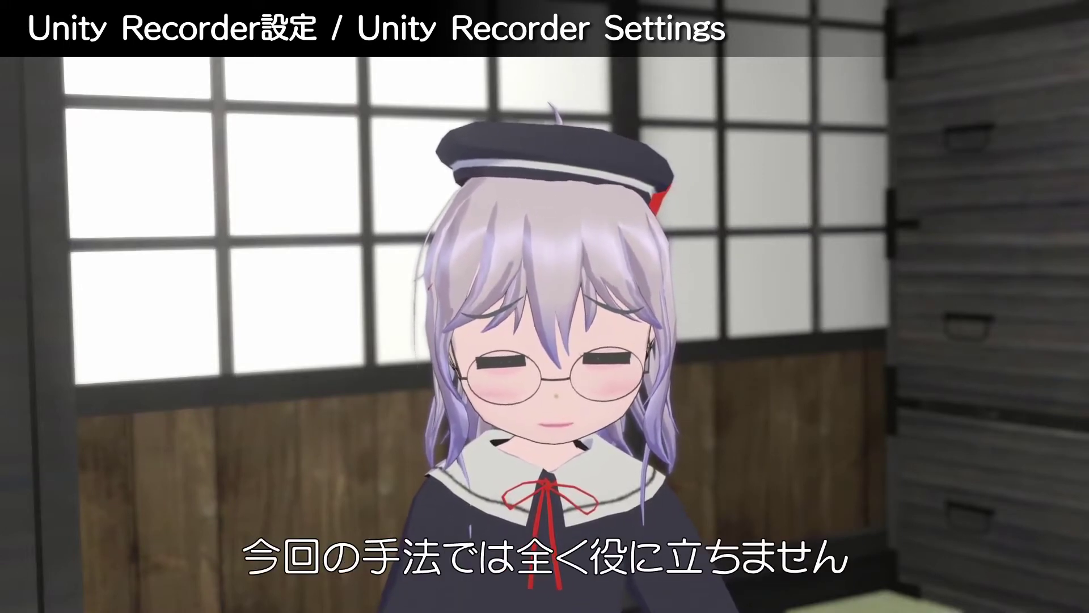
- Install Unity Recorder version preview.1 - 2.1.0, then close the Package Manager
click(273, 171)
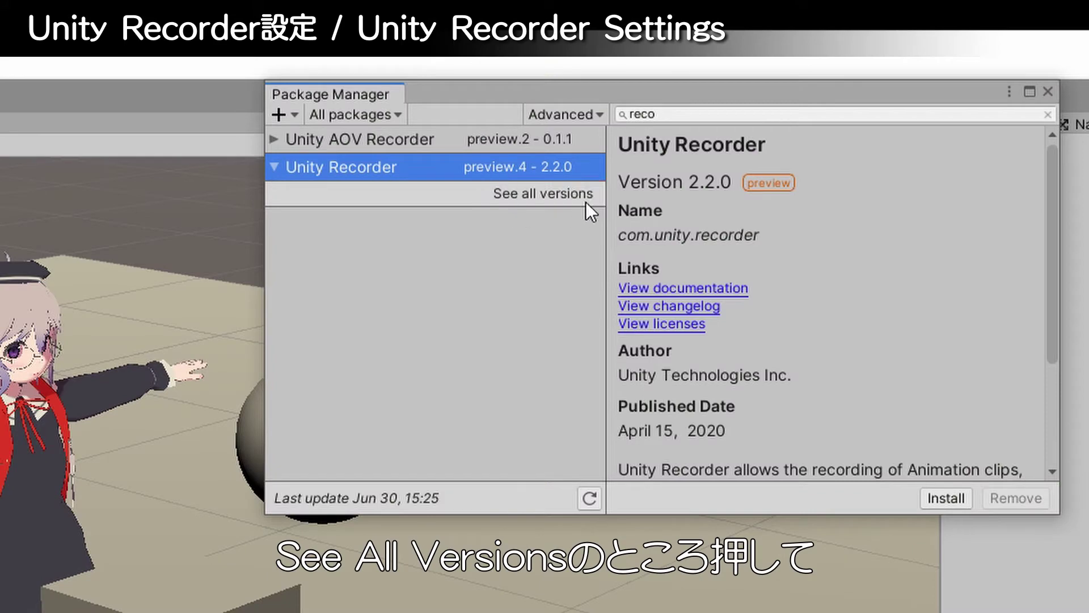
click(548, 196)
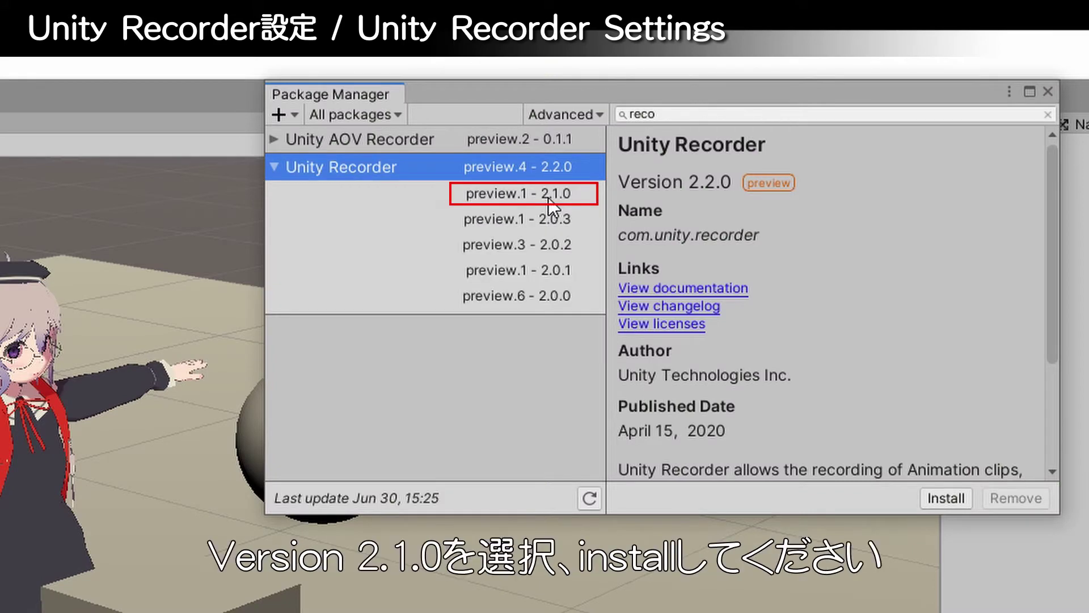
click(580, 190)
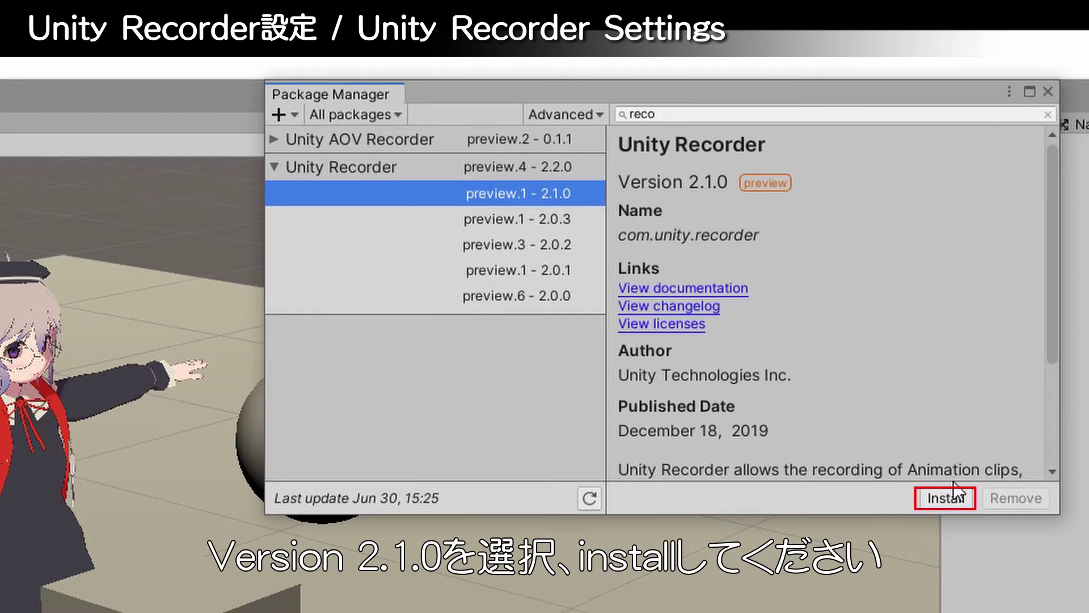
click(946, 498)
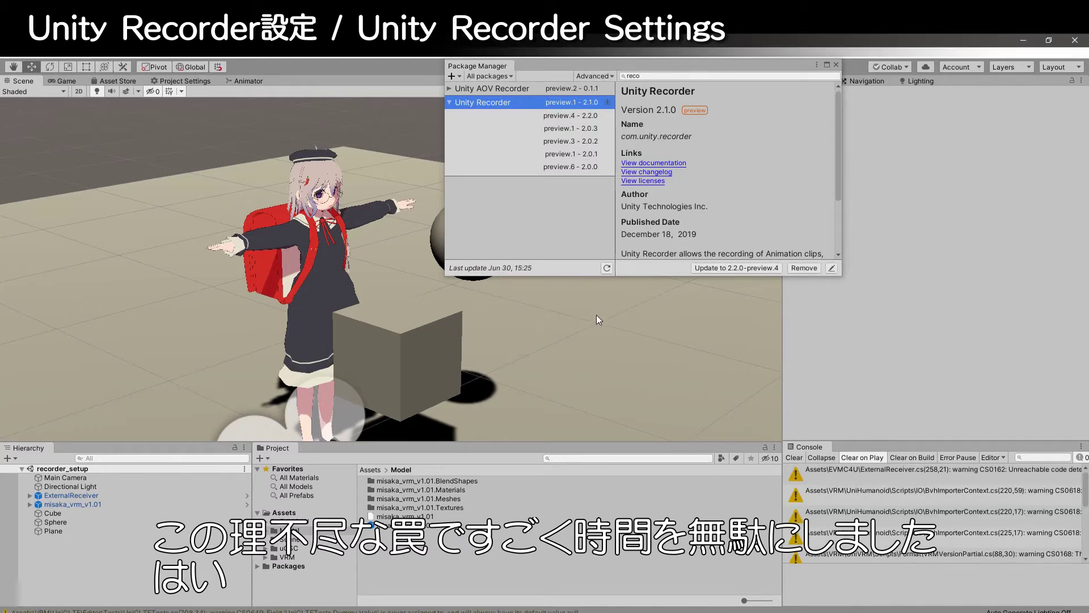
click(835, 64)
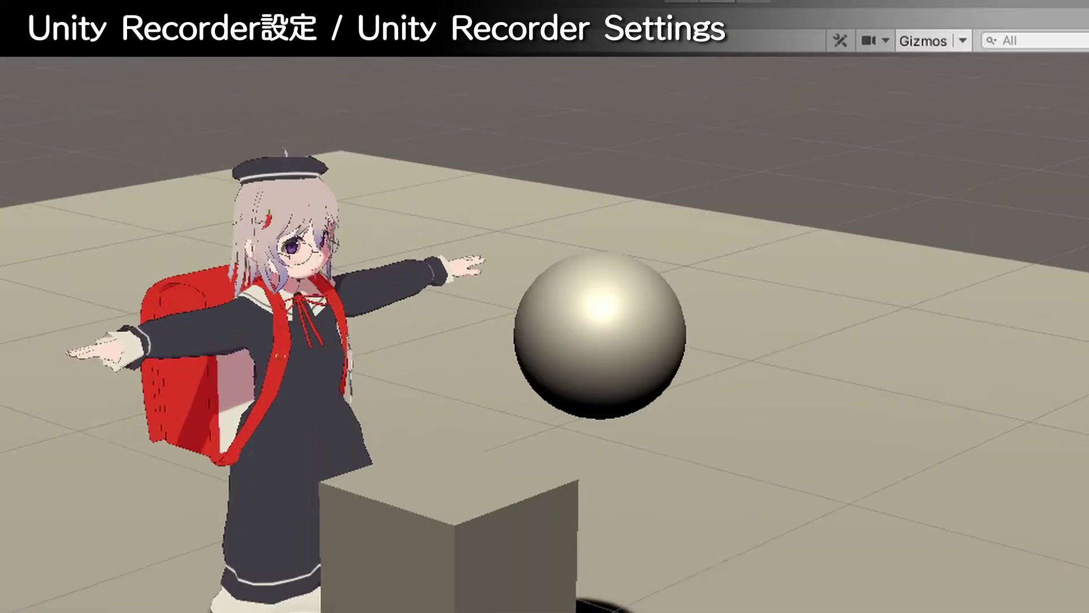
- Open the Recorder Window from Window > General > Recorder
click(258, 57)
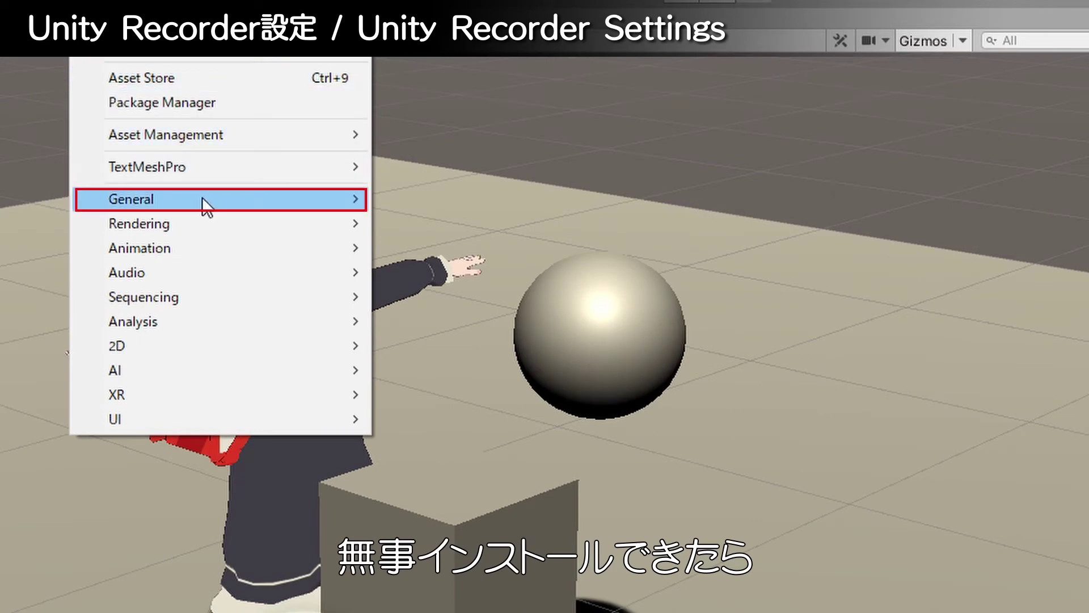
mouse_move(207, 204)
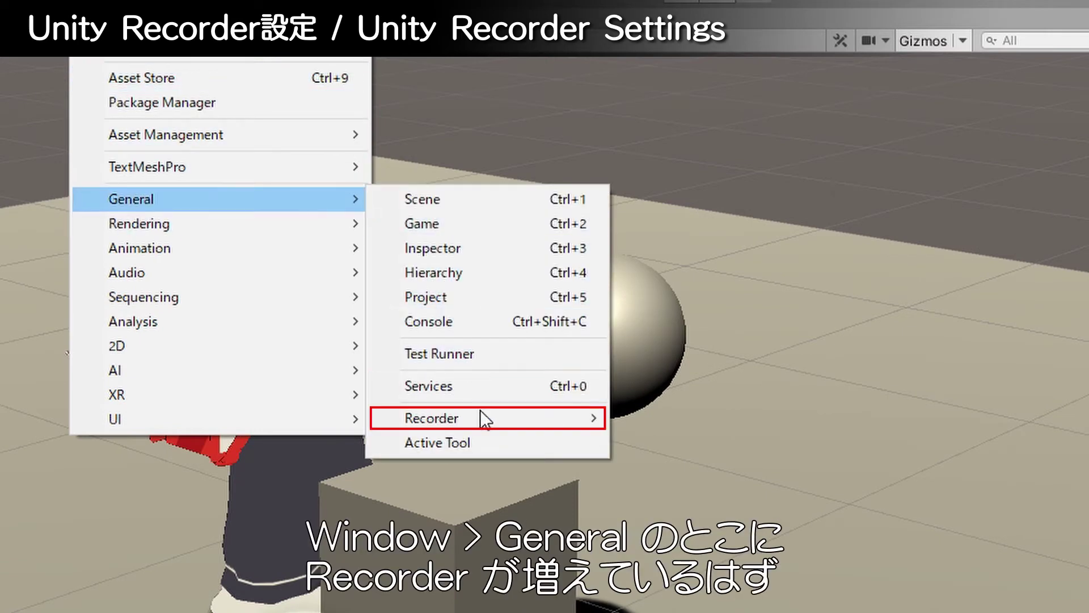
mouse_move(490, 420)
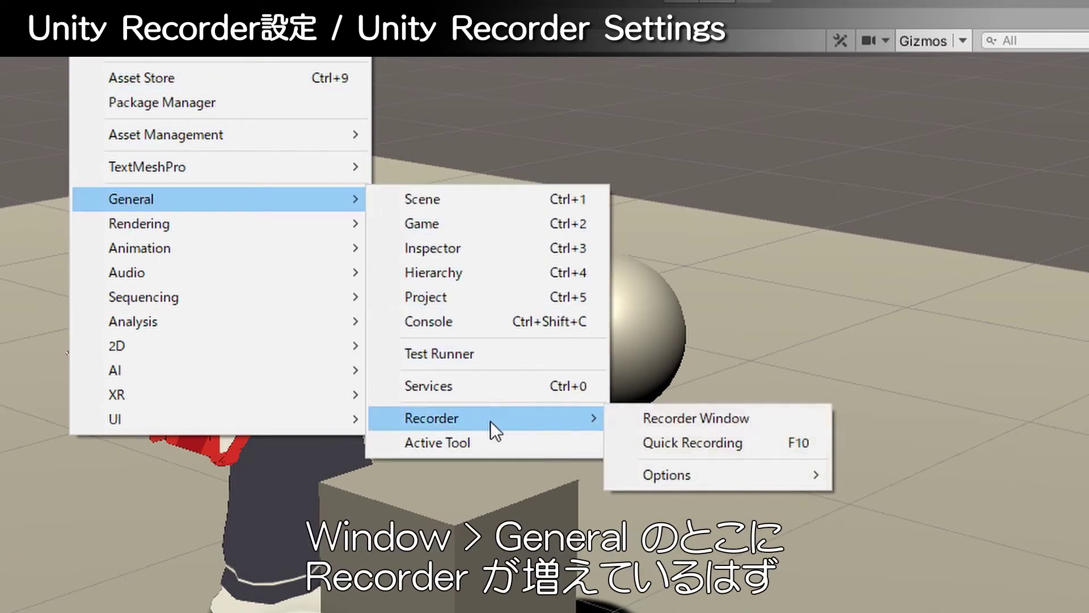
click(787, 421)
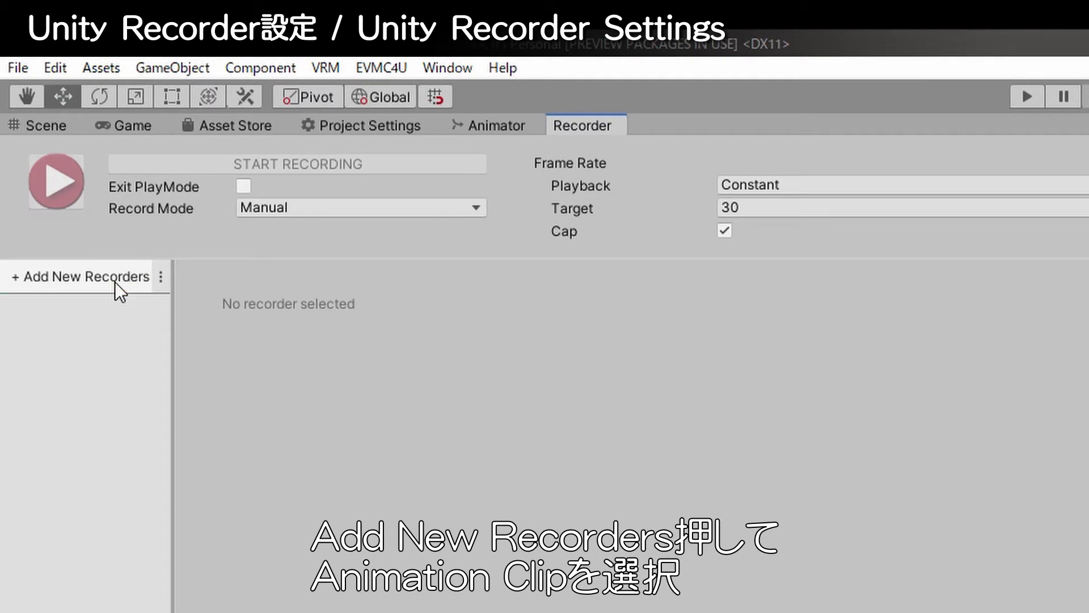
- Add an Animation Clip recorder from the Add New Recorders list
click(116, 281)
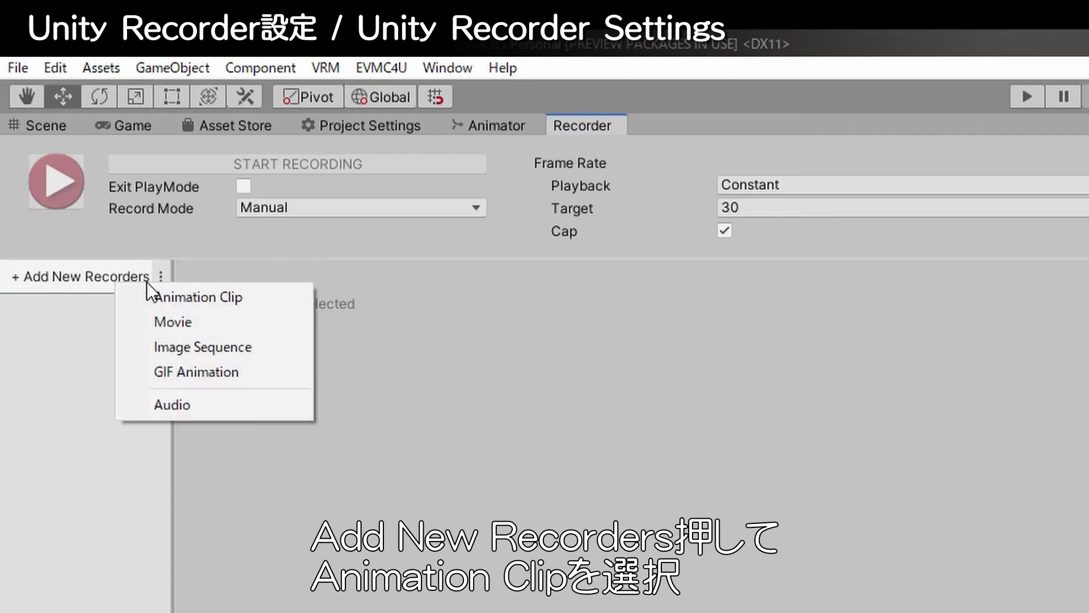
click(265, 301)
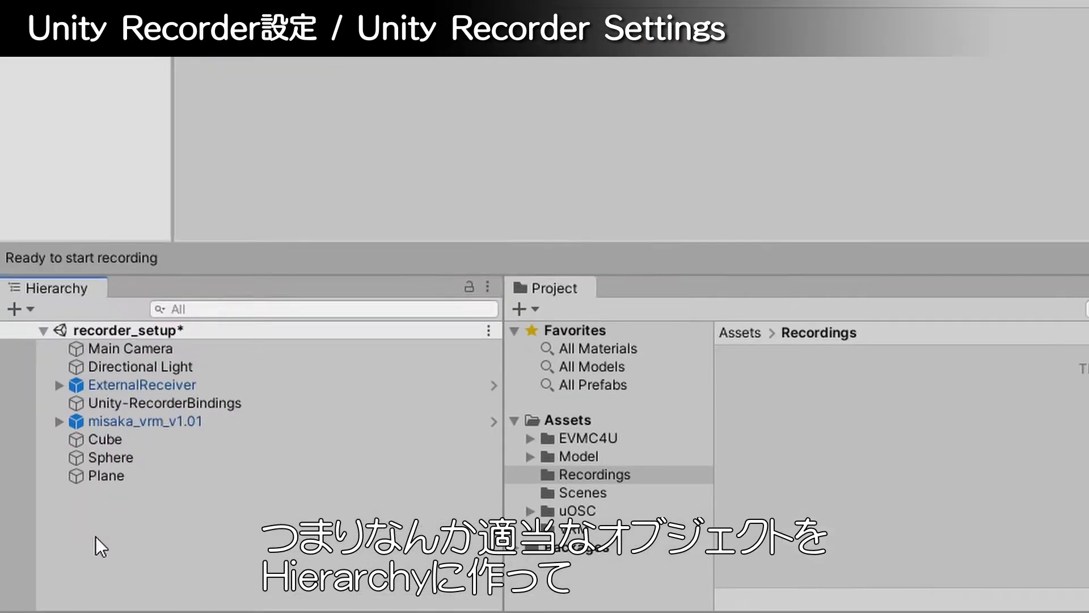
- Create an empty GameObject named Record and reset its Transform to the origin
right_click(50, 571)
click(94, 451)
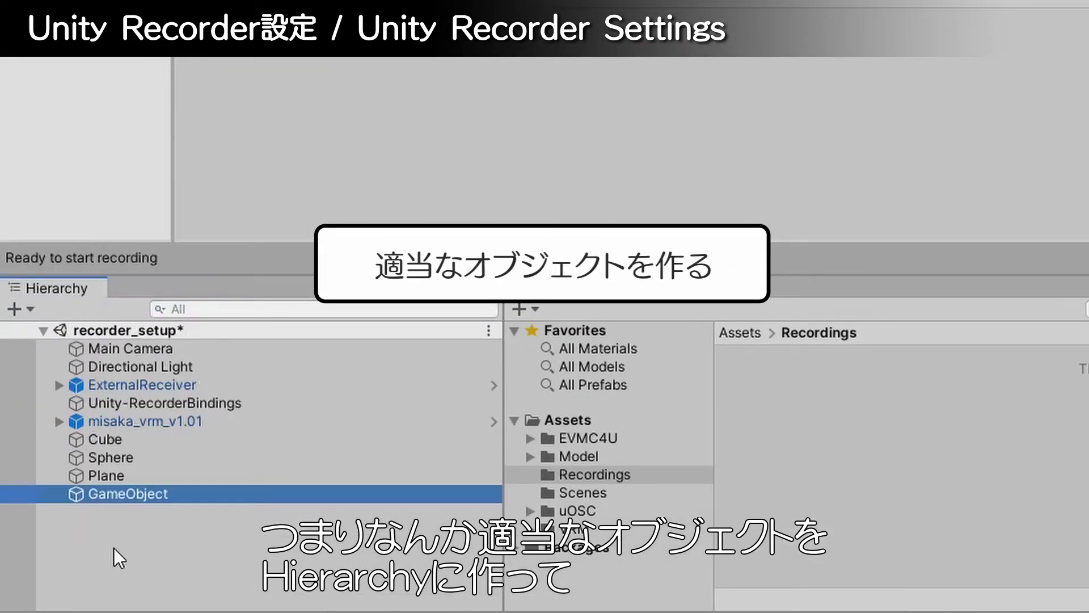
text(Record)
key(Return)
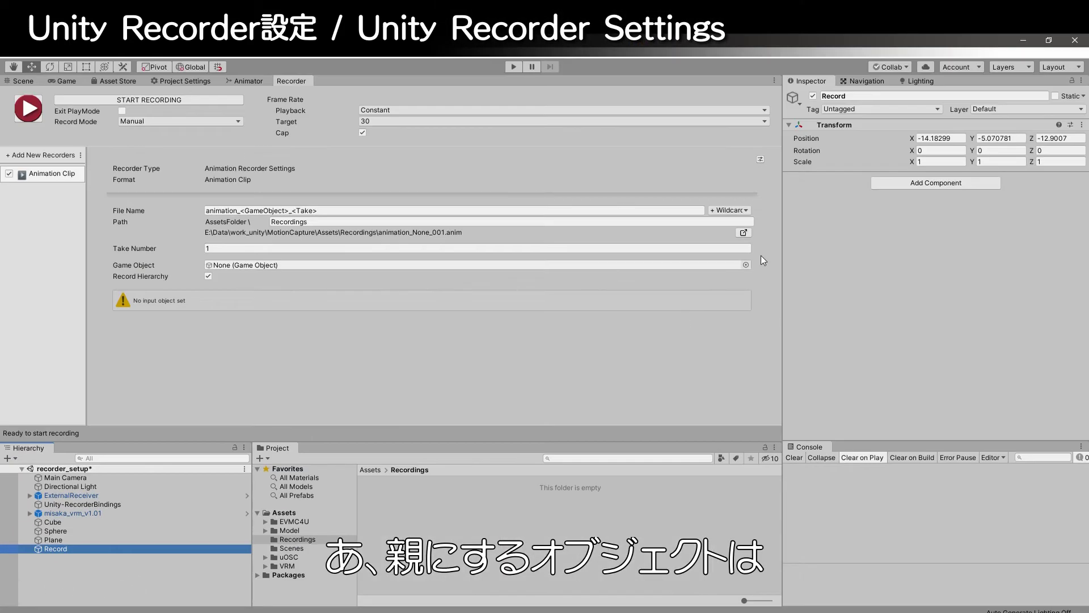
click(1081, 125)
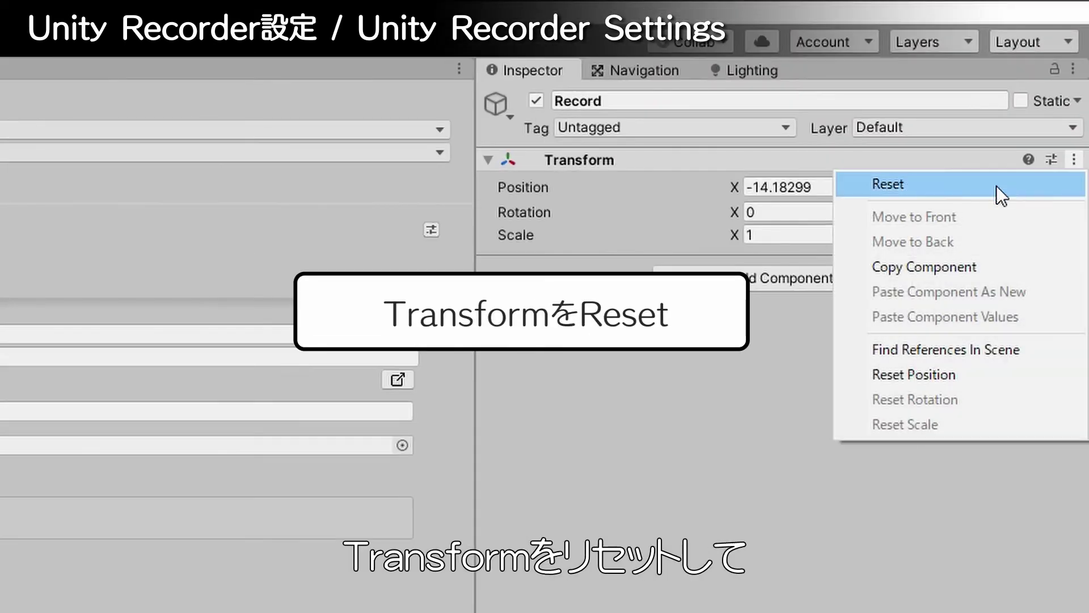
click(956, 180)
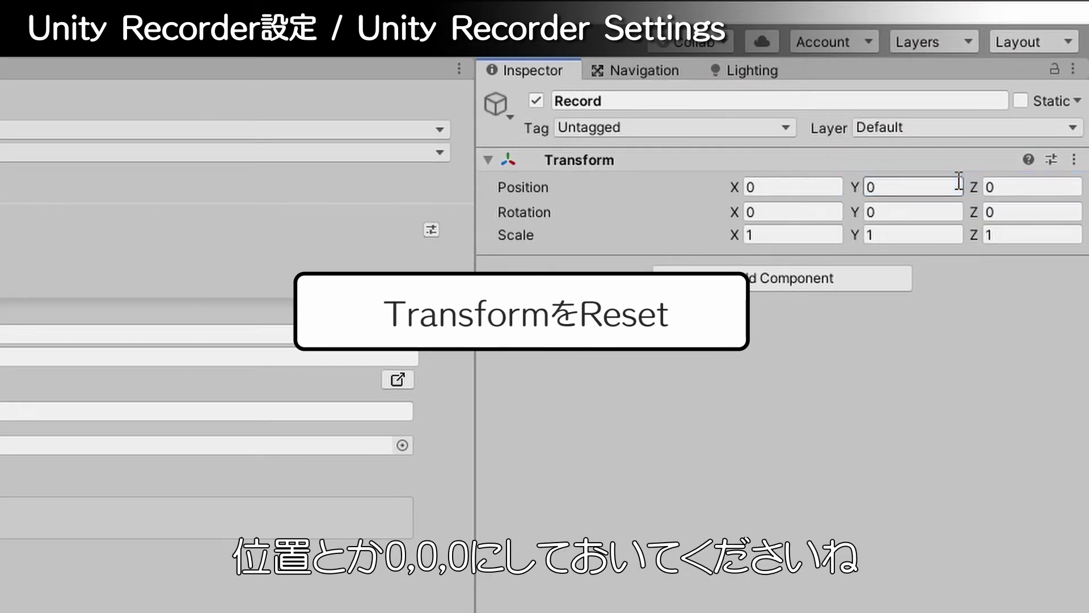
click(997, 190)
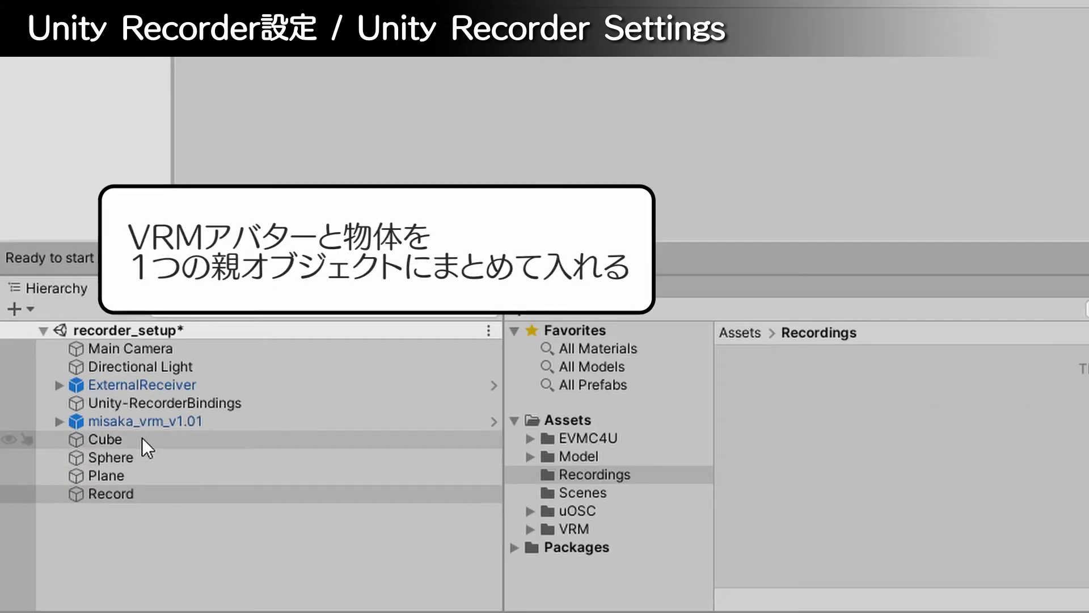
- Parent misaka_vrm_v1.01, Cube and Sphere under Record, then select Record
click(142, 421)
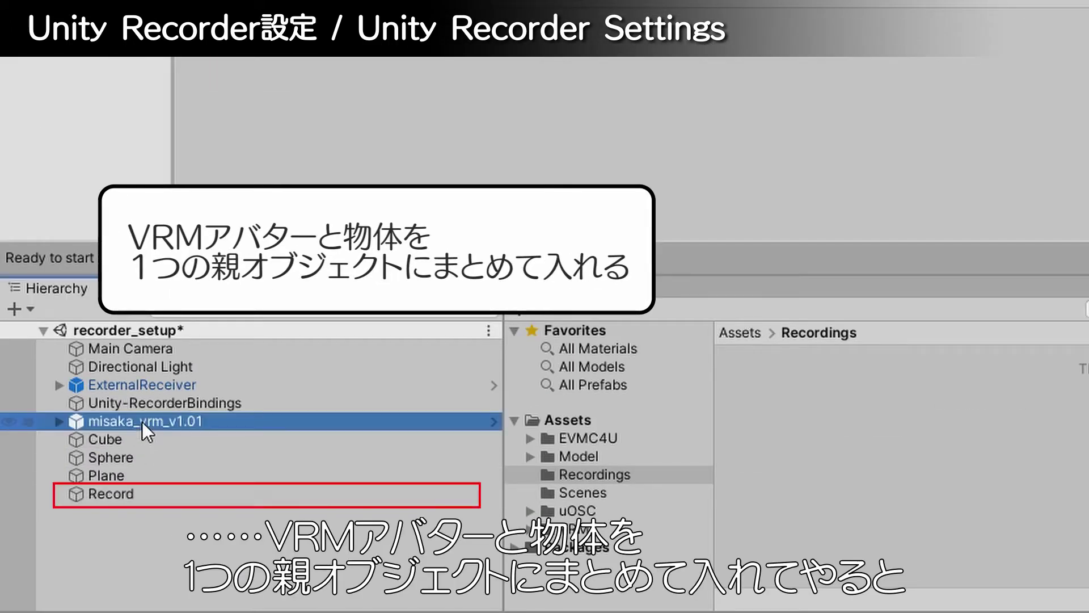
ctrl+click(120, 441)
ctrl+click(114, 458)
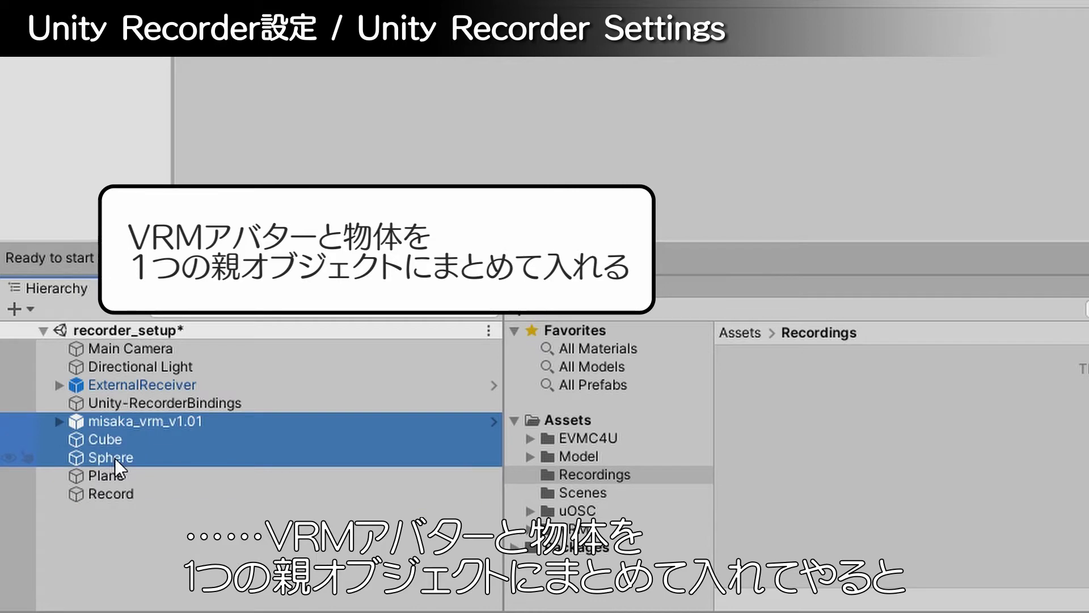
drag(146, 430, 135, 495)
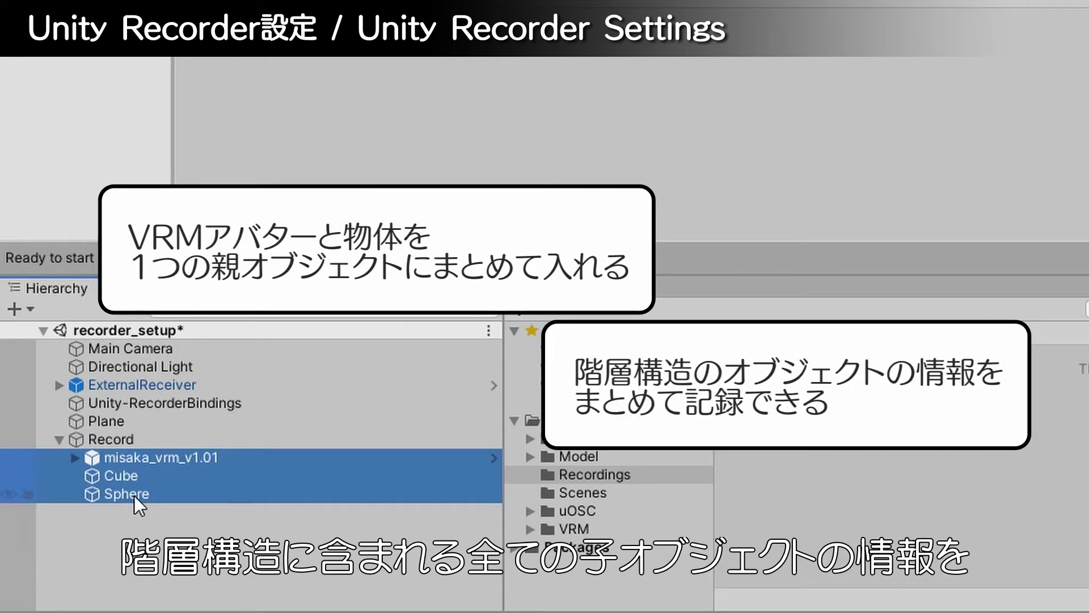
click(128, 532)
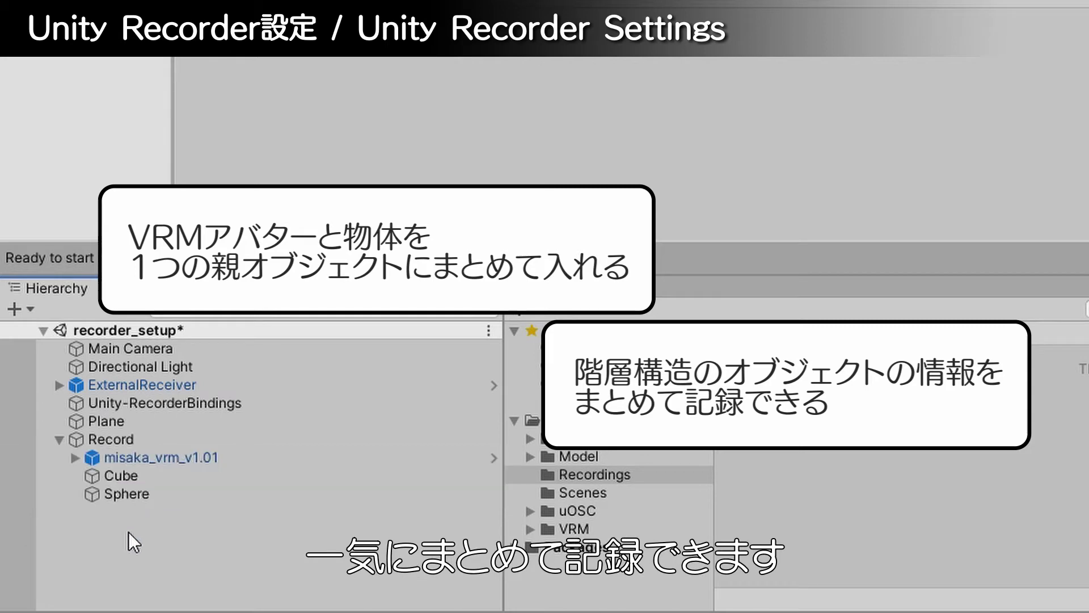
click(127, 438)
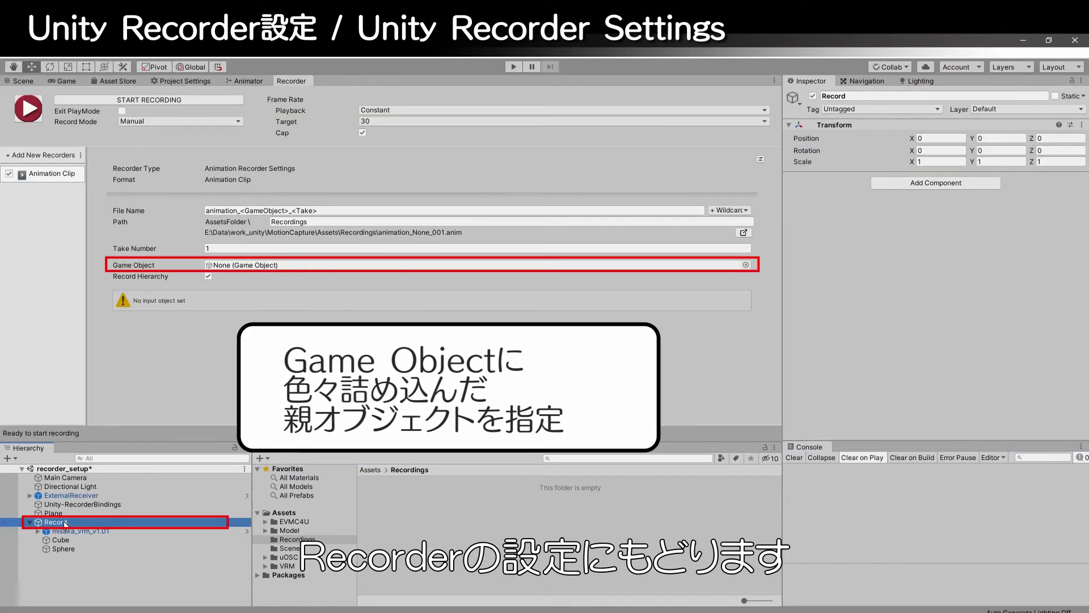
- Set Record as the Animation Clip recorder's Game Object to capture
drag(66, 523, 330, 264)
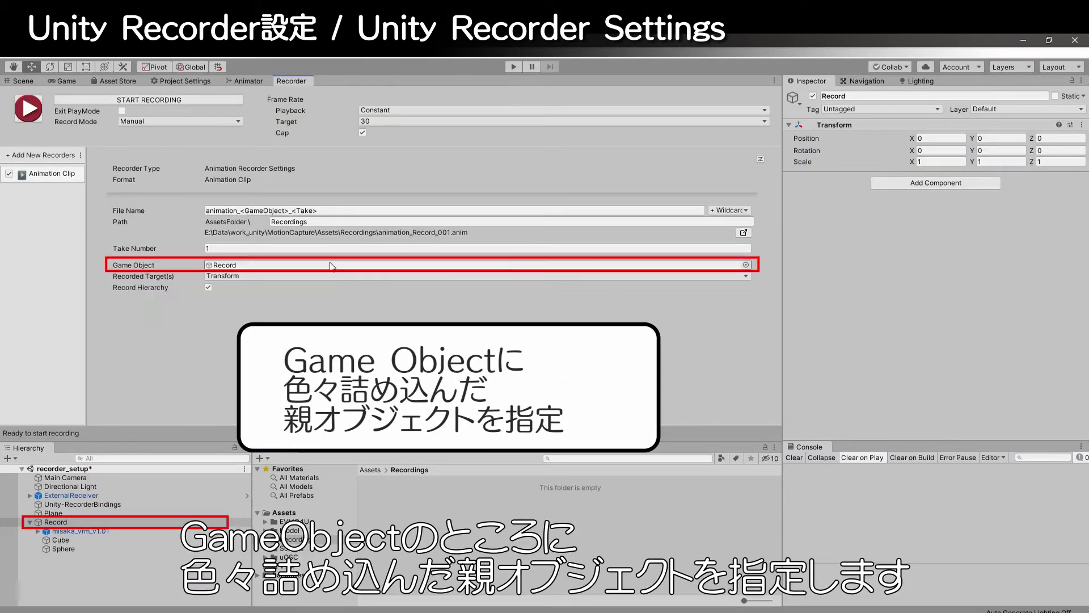
click(107, 523)
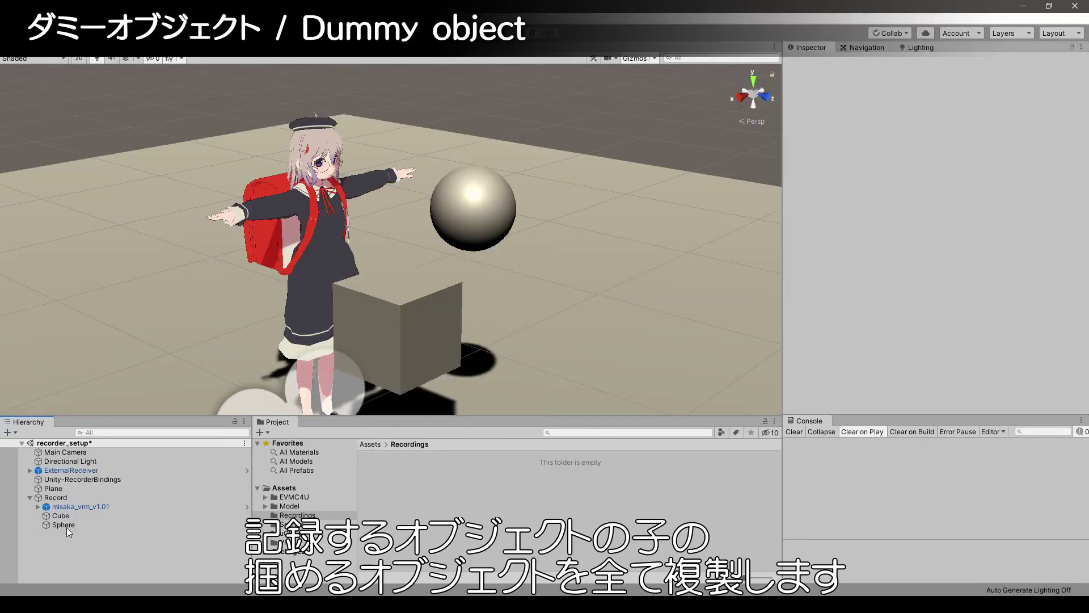
- Duplicate Cube and Sphere and move the copies out of Record to the top level
click(79, 516)
shift+click(79, 525)
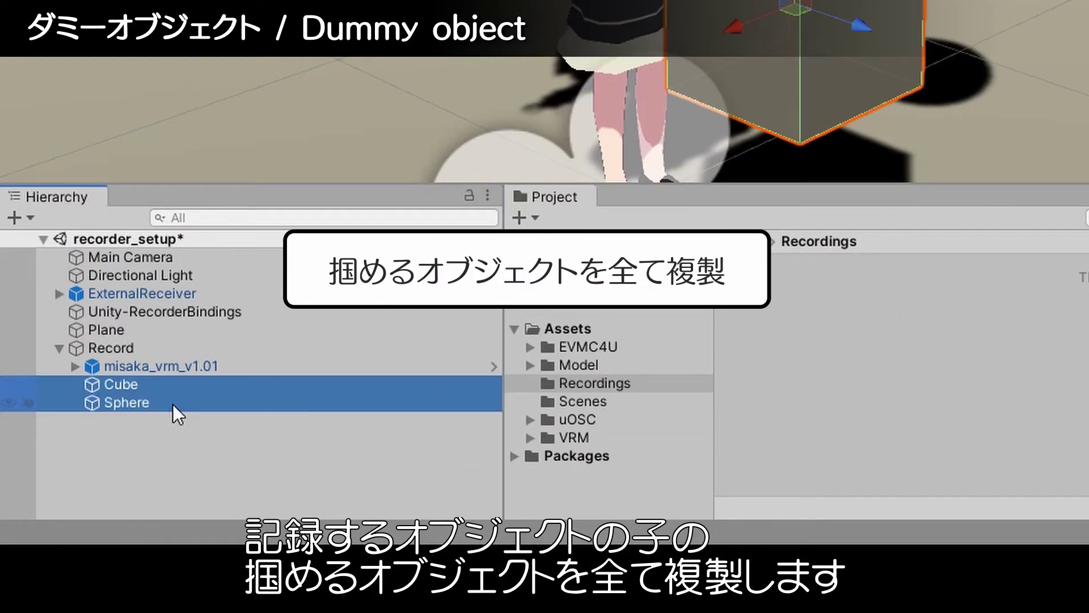
key(ctrl+d)
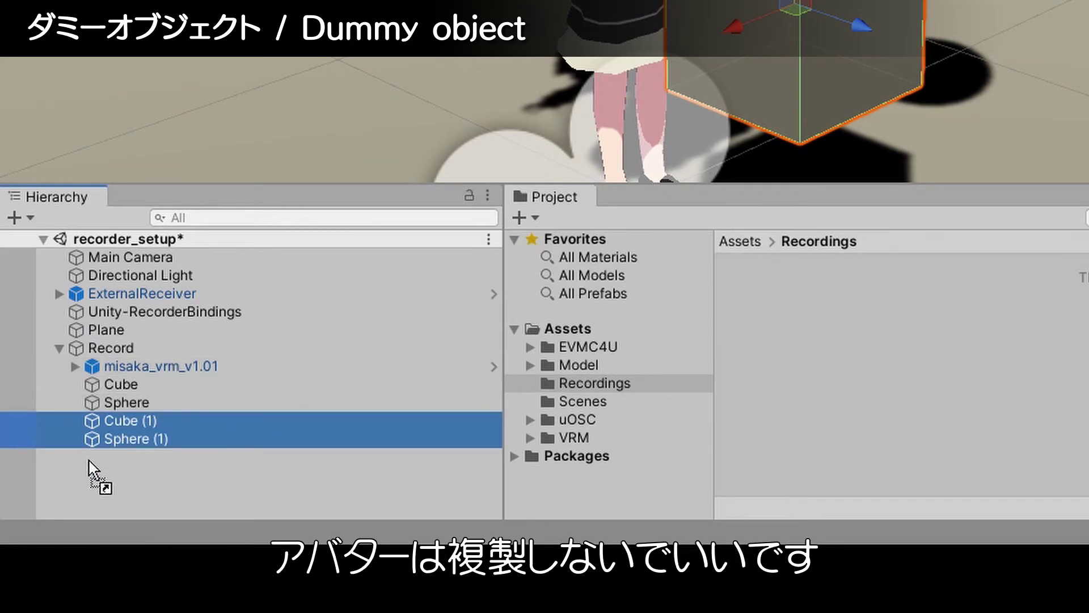
drag(195, 420, 85, 462)
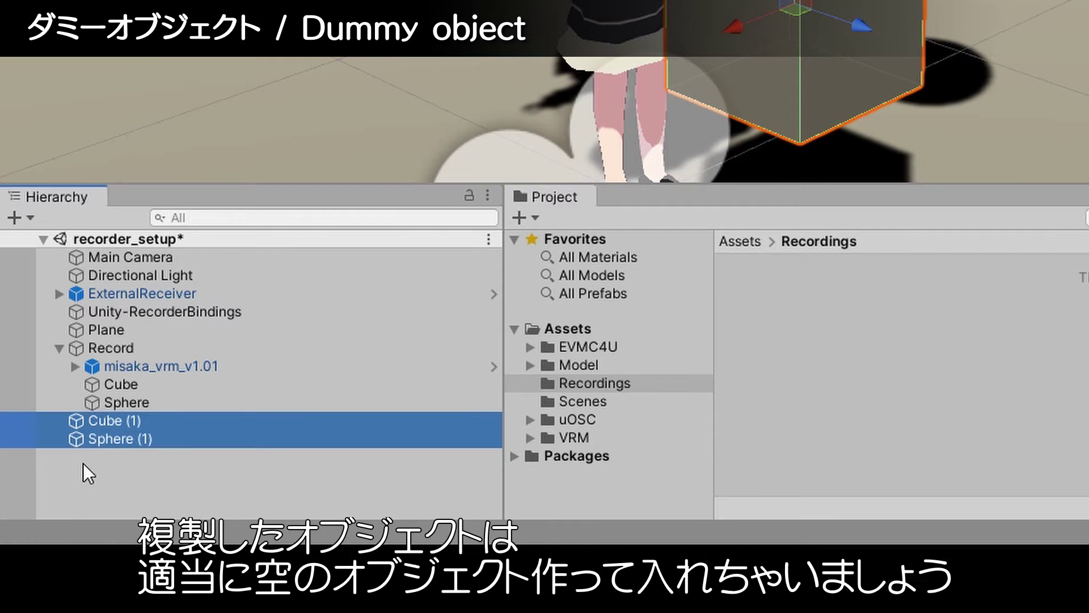
- Group Cube (1) and Sphere (1) under a new empty object at the origin named Catch
right_click(120, 474)
click(197, 230)
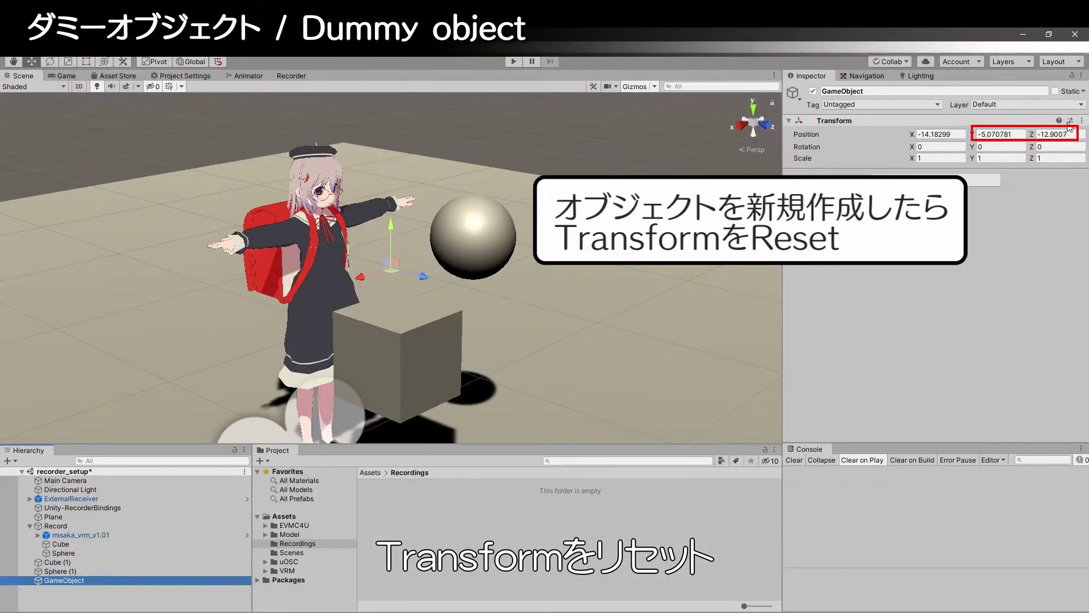
click(1081, 120)
click(987, 129)
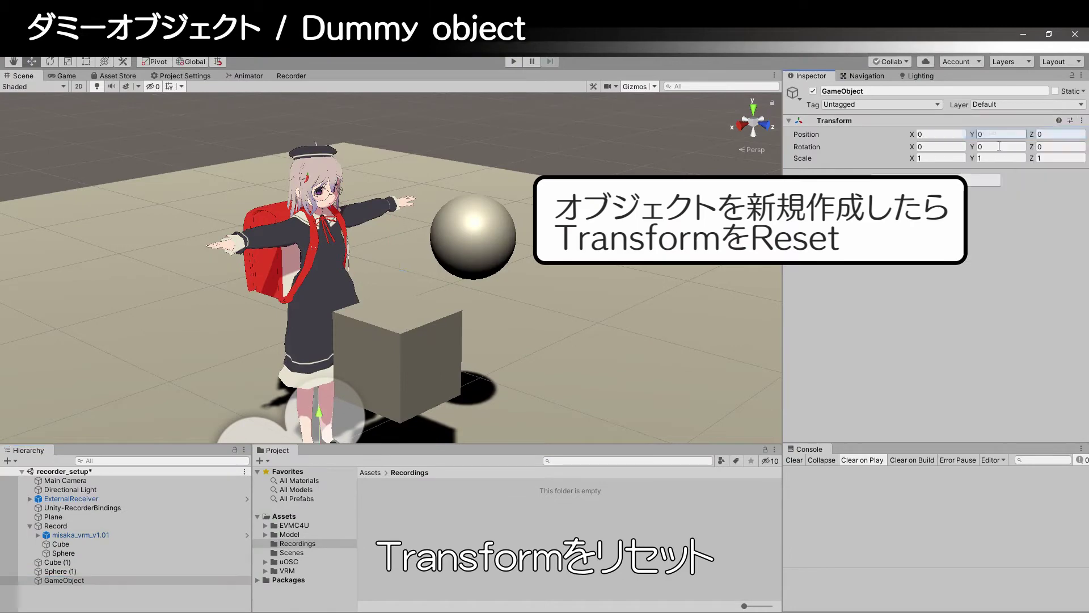
click(140, 423)
shift+click(141, 440)
drag(141, 440, 143, 457)
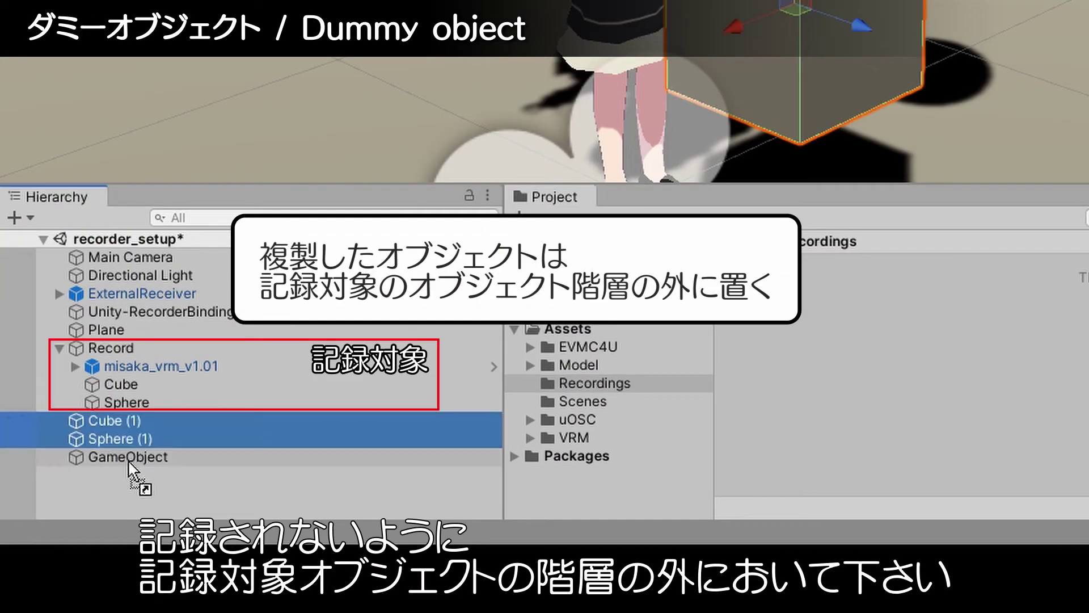
click(140, 422)
key(F2)
text(Cat)
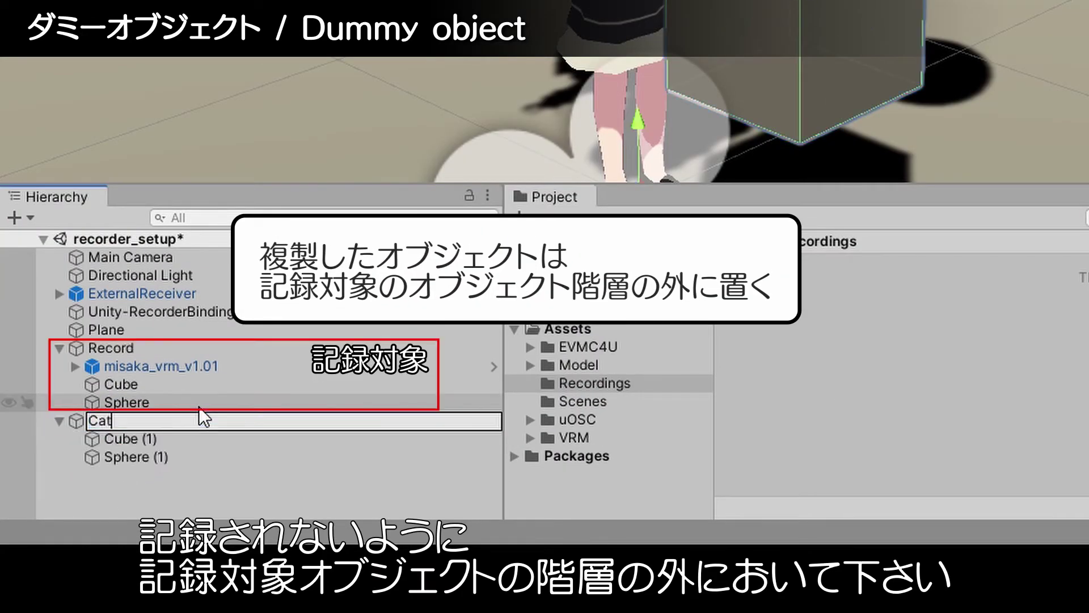
text(ch)
key(Return)
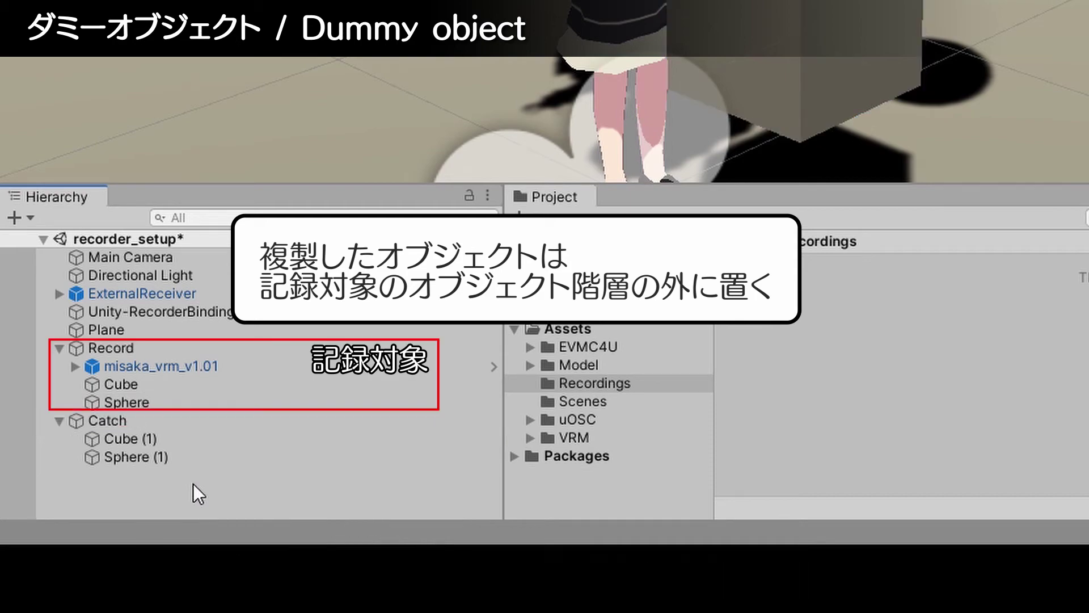
- Add a Parent Constraint with one source slot to the original Cube and Sphere
click(144, 386)
shift+click(136, 403)
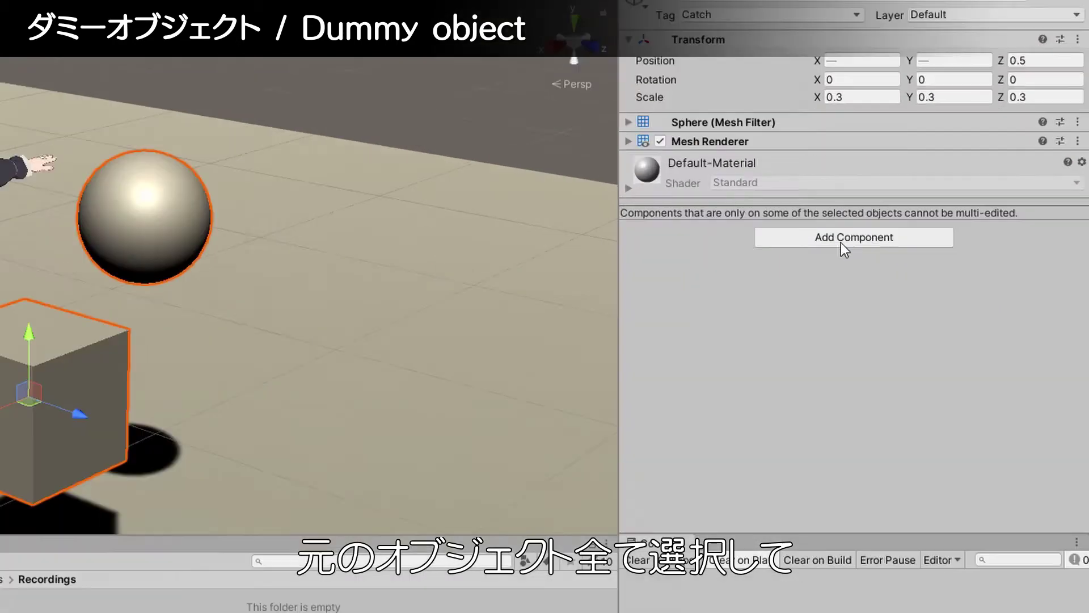
click(844, 249)
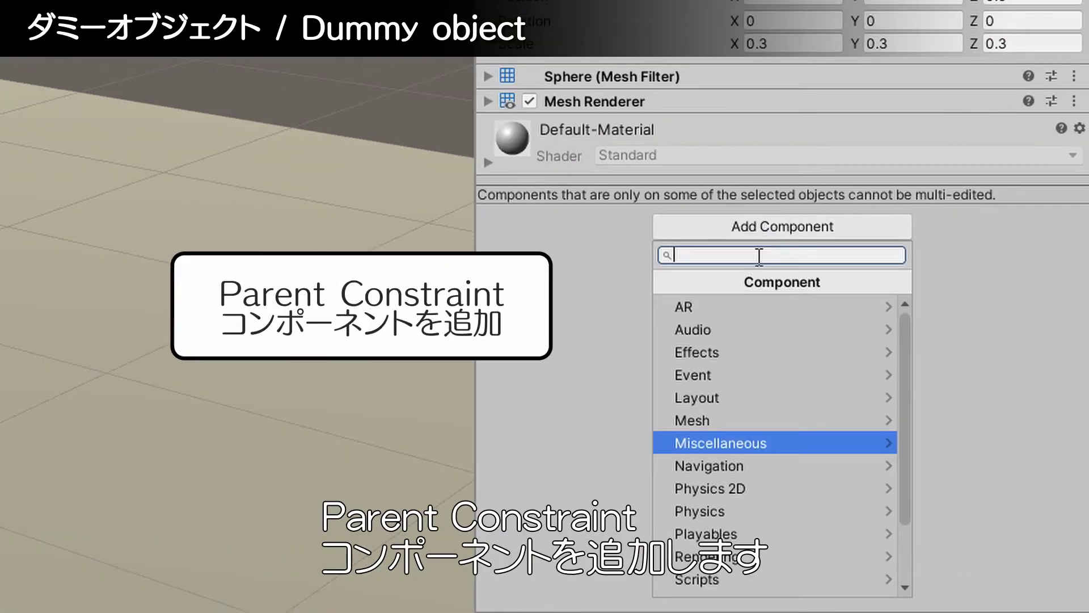
text(pa)
click(819, 311)
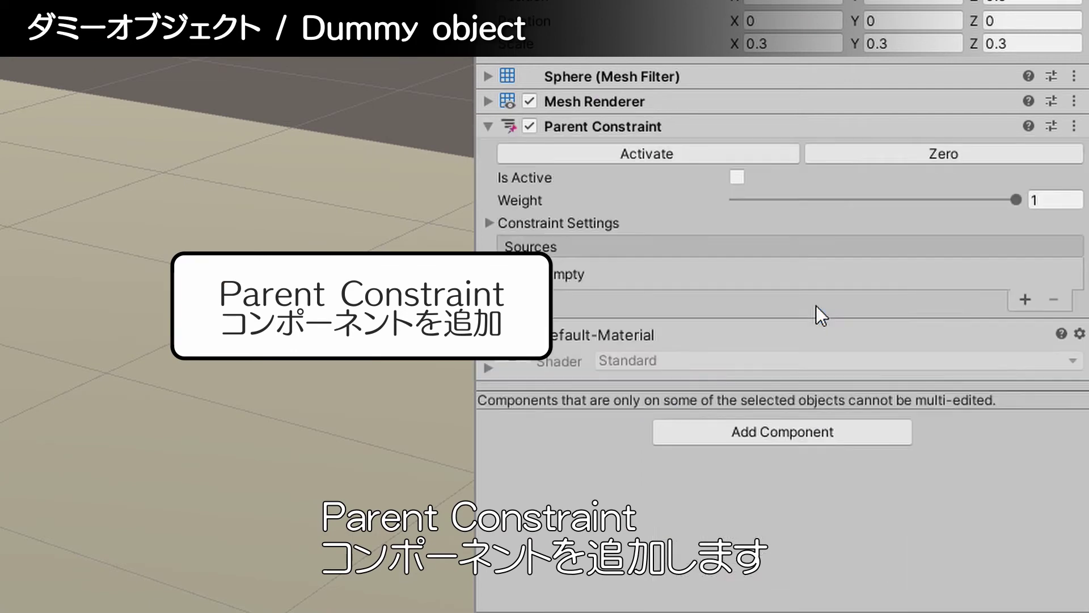
click(1025, 299)
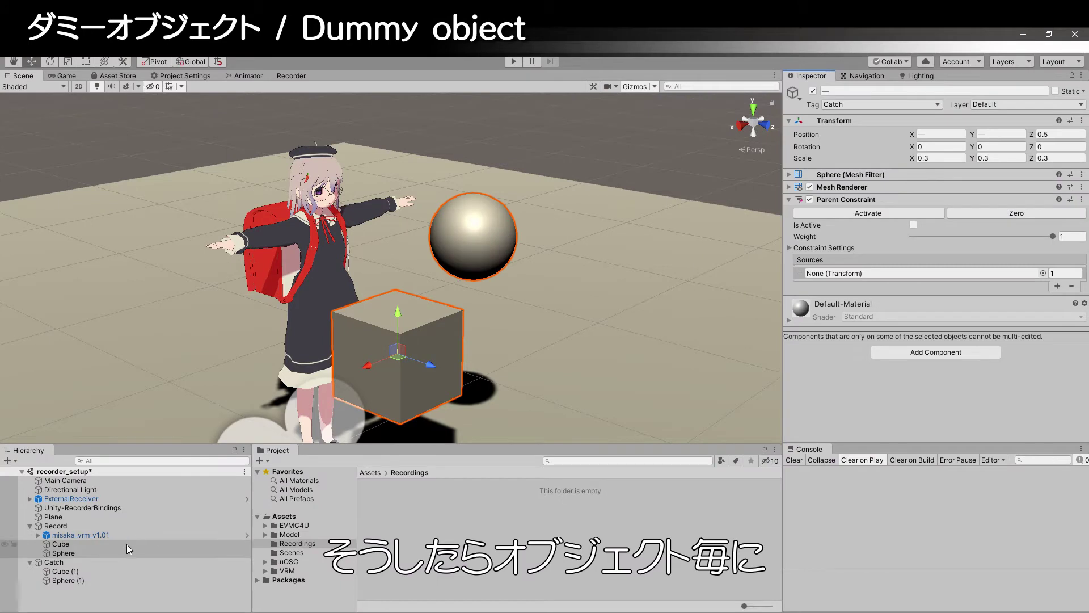
- Set Cube (1) and Sphere (1) as the constraint sources and activate both constraints
click(78, 571)
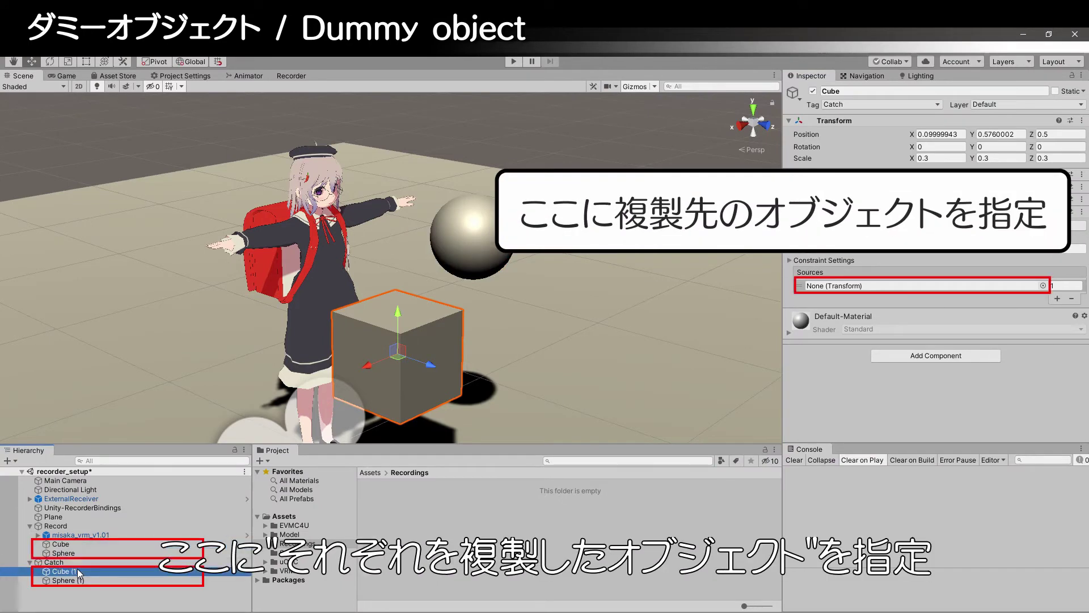
drag(78, 571, 895, 288)
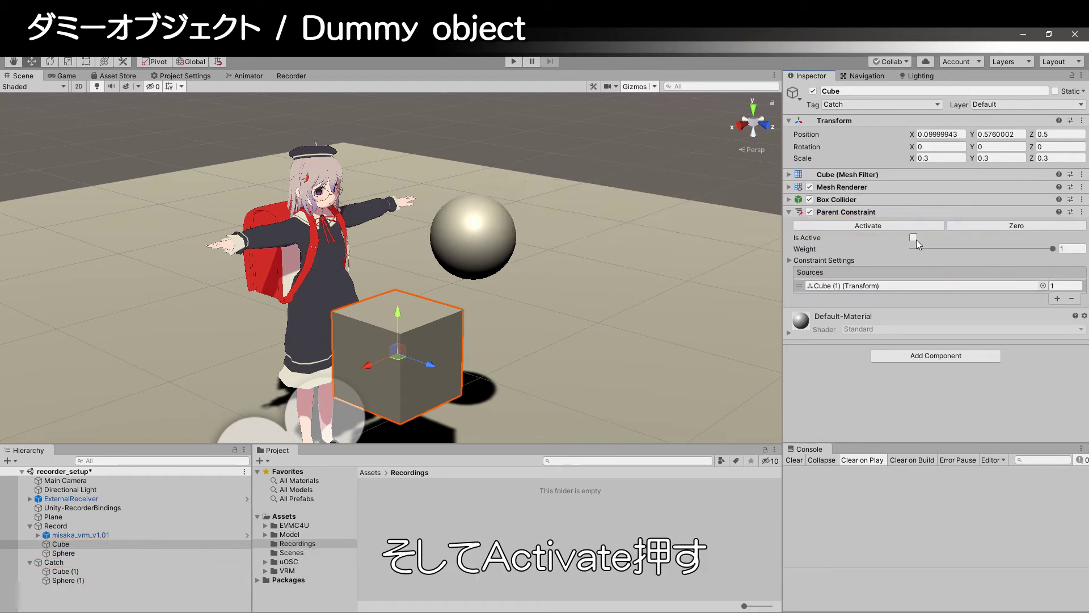
click(891, 230)
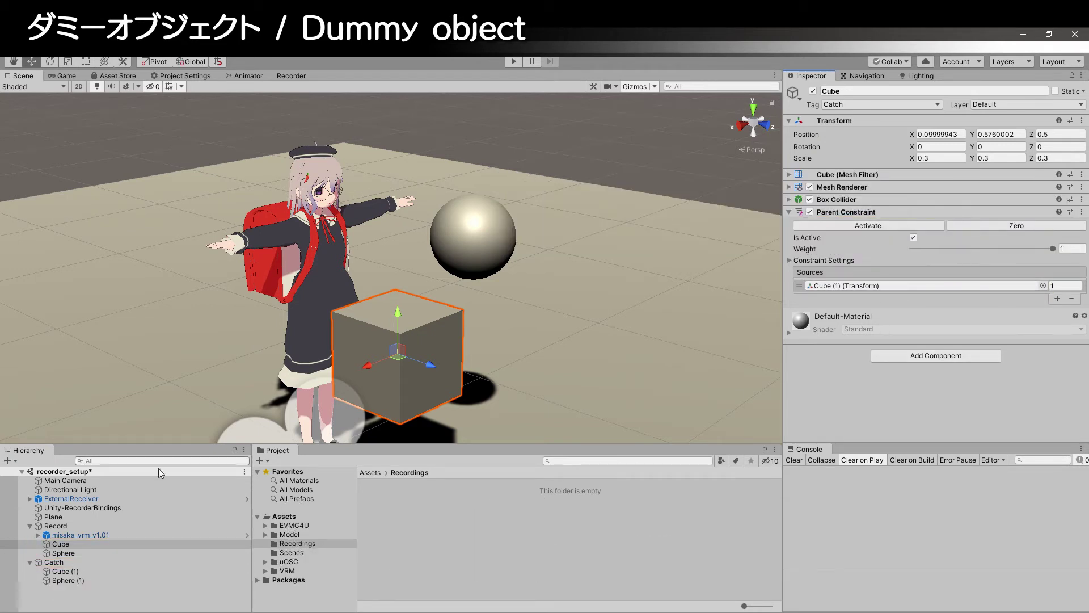
click(62, 555)
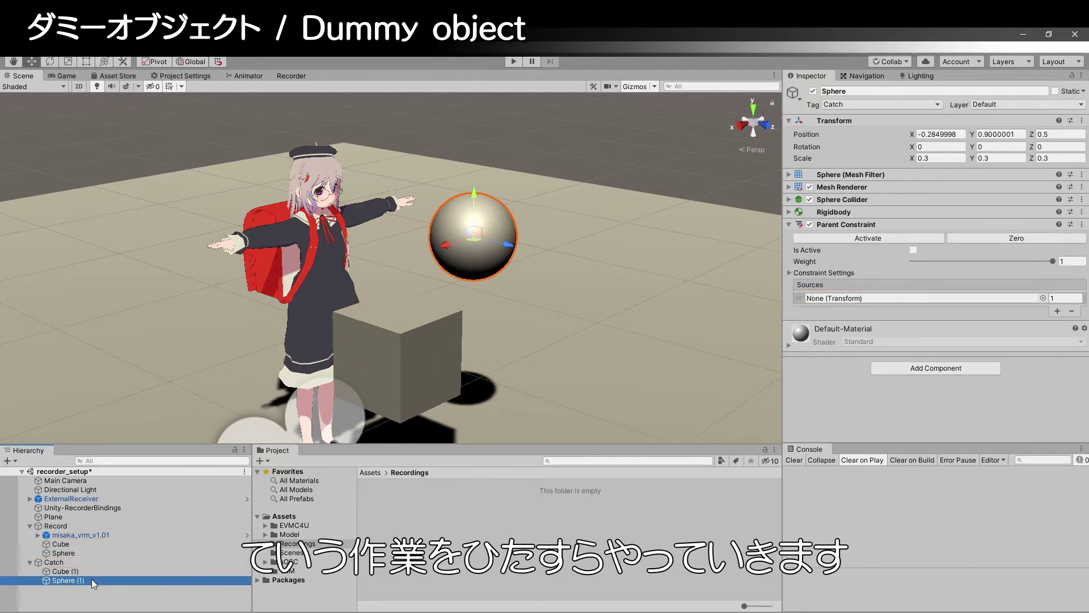
drag(65, 580, 901, 299)
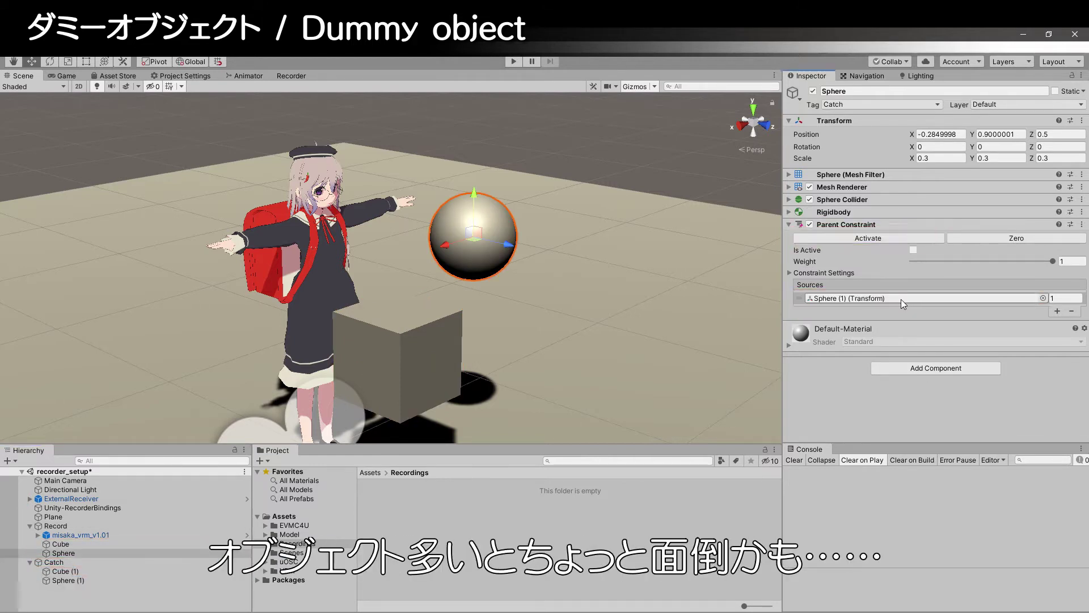
click(892, 238)
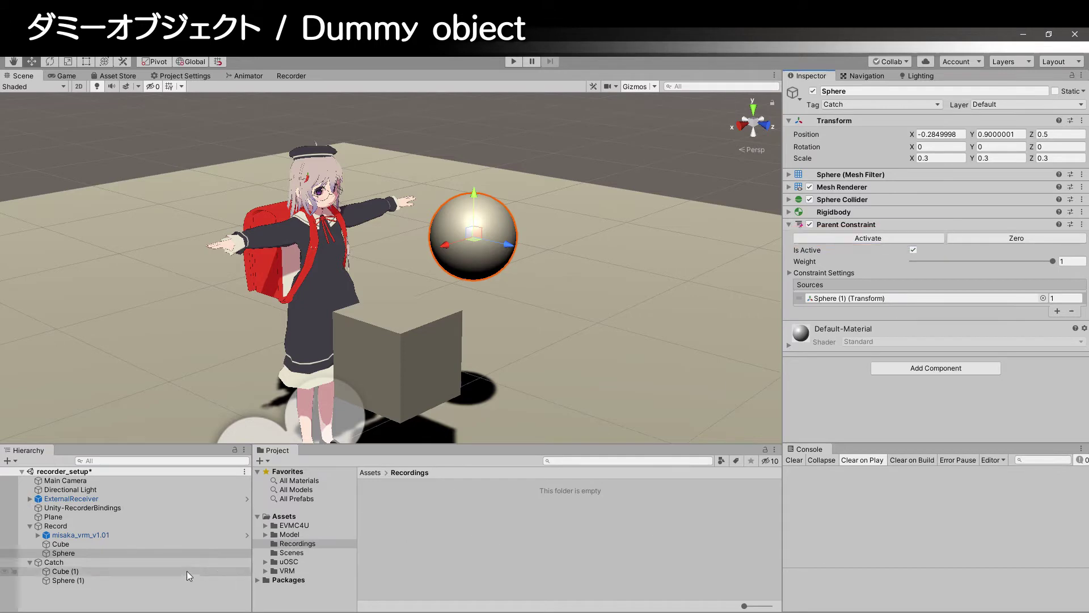
click(187, 593)
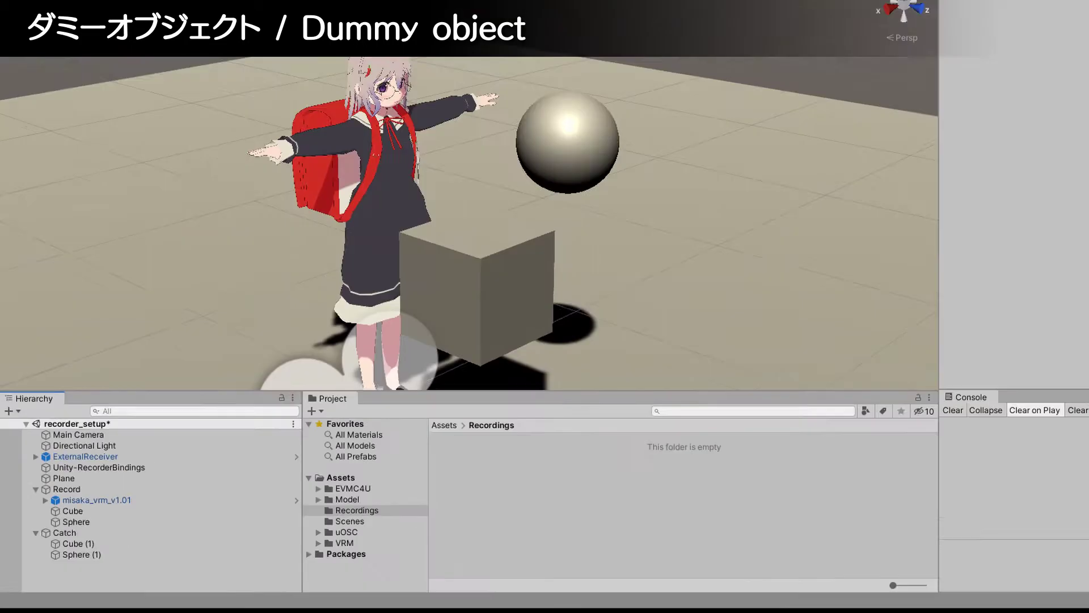
click(119, 544)
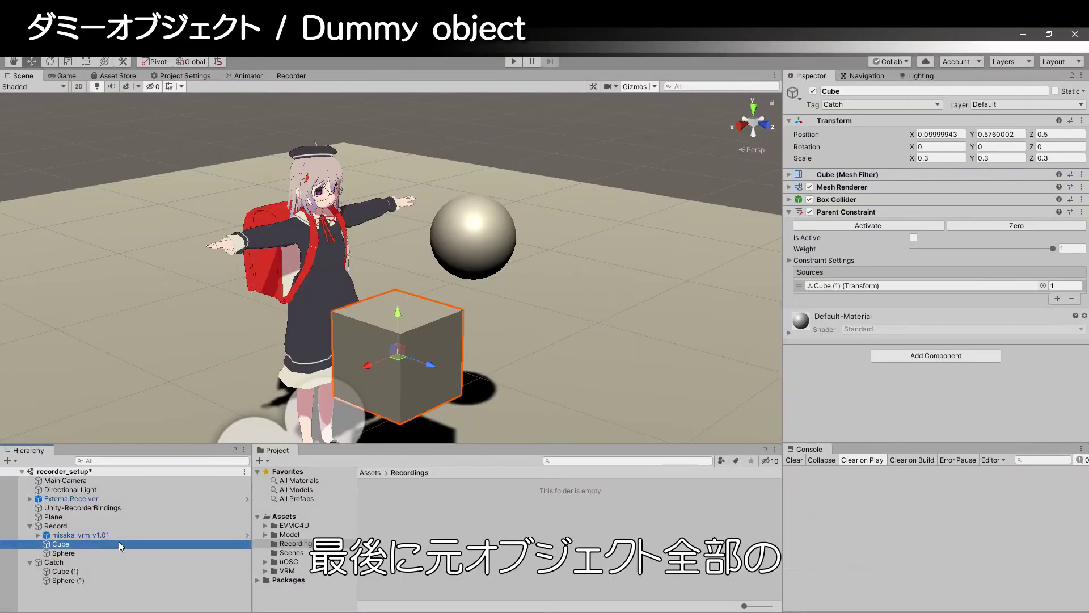
- Disable the original Cube's Mesh Renderer and collider, and the original Sphere's Mesh Renderer
click(809, 186)
click(810, 200)
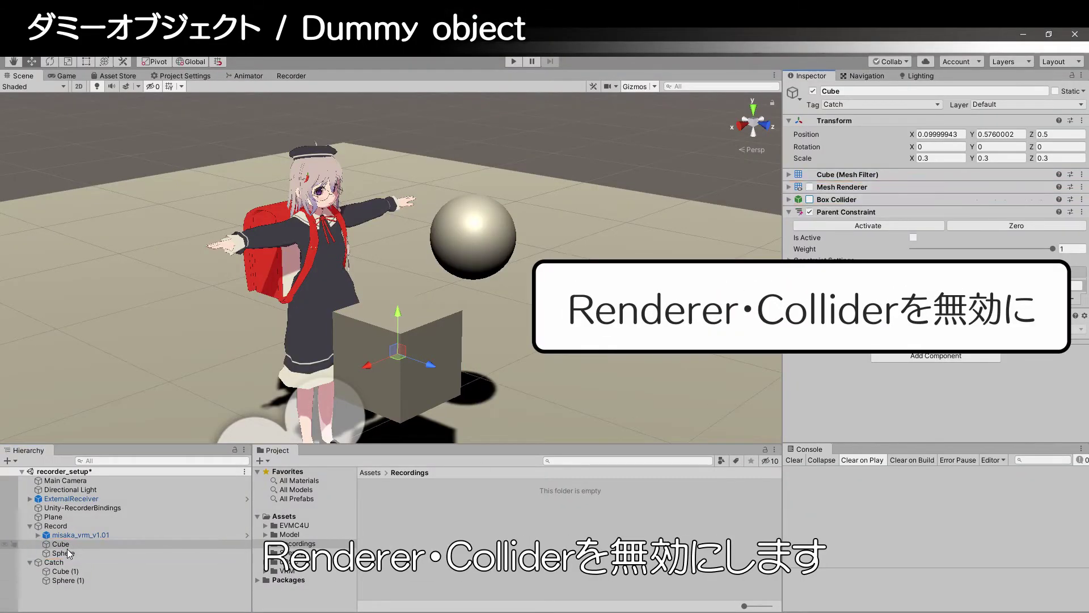
click(63, 553)
click(809, 187)
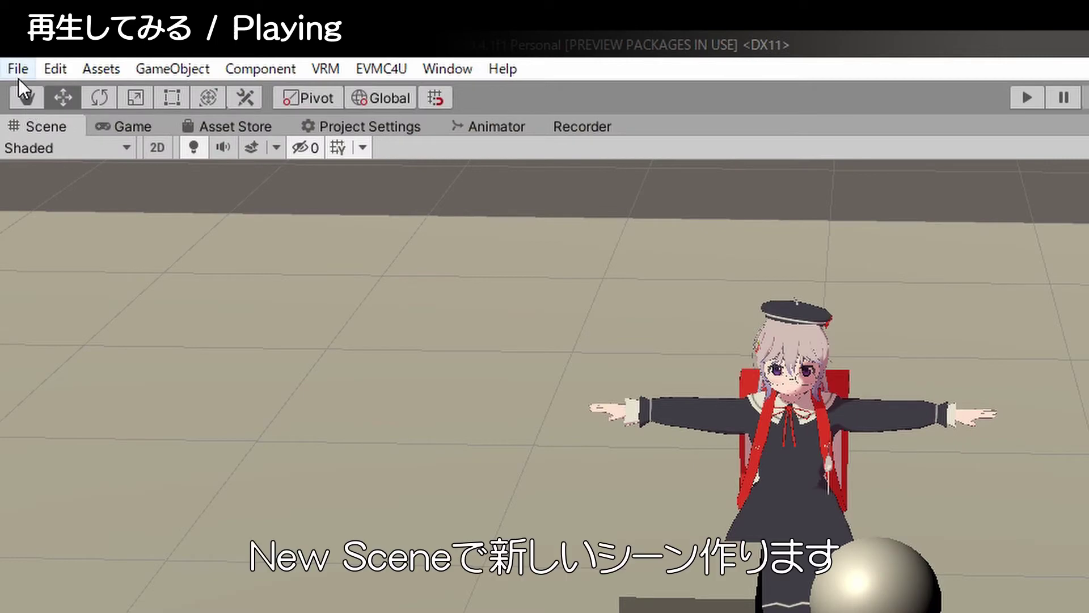
- Start a new scene and create an empty object named Play
click(18, 73)
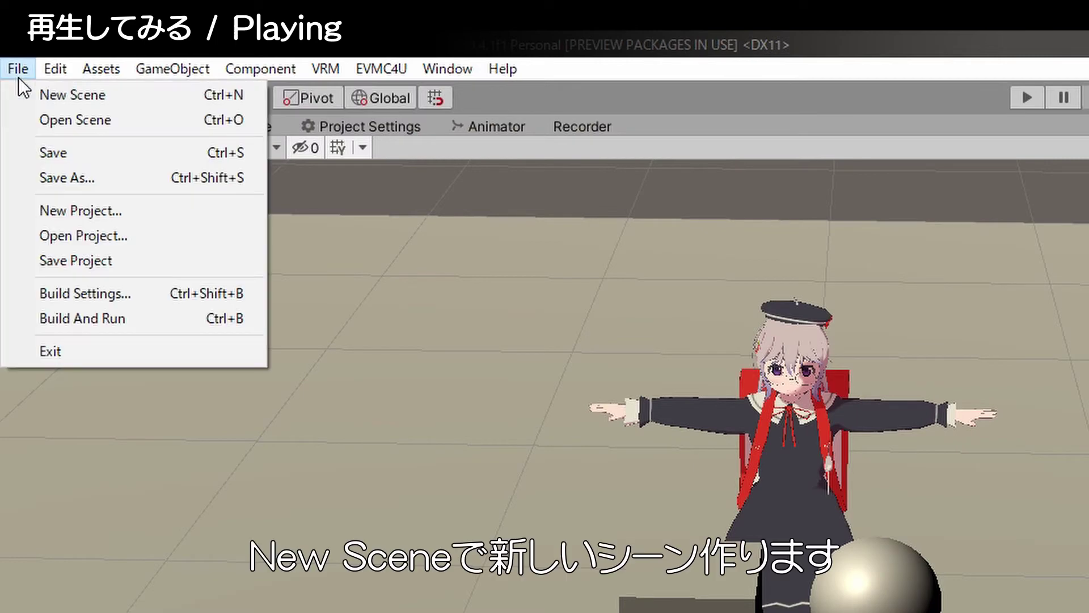
click(136, 93)
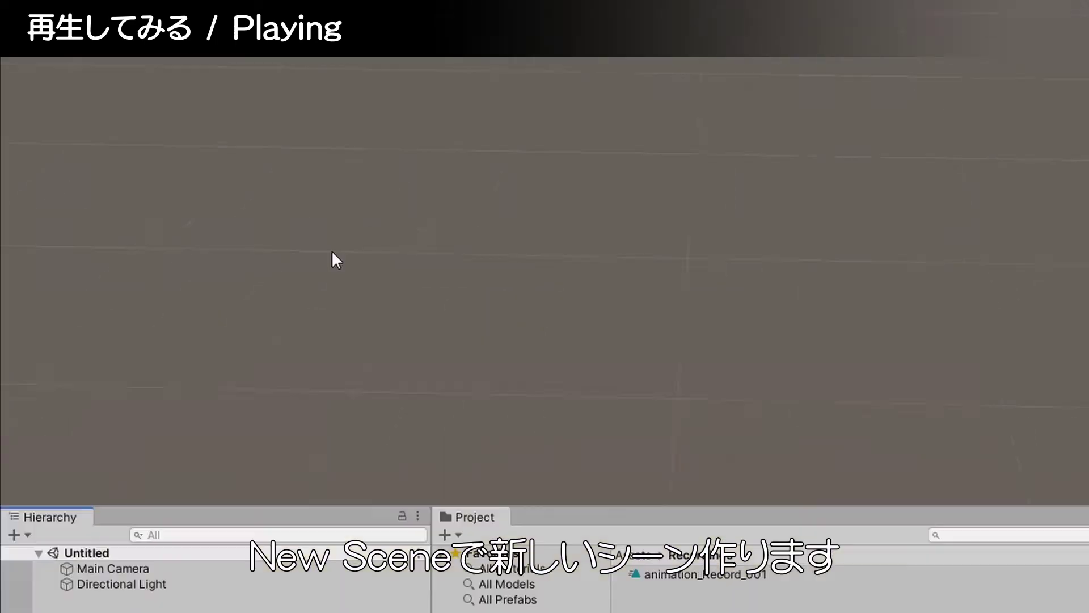
right_click(135, 516)
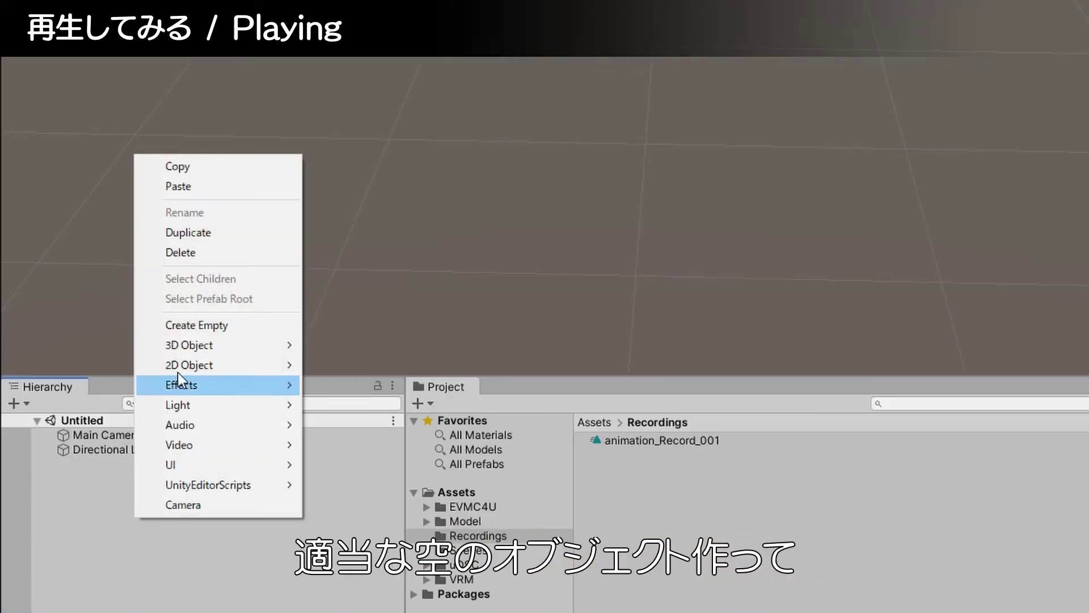
click(197, 328)
key(F2)
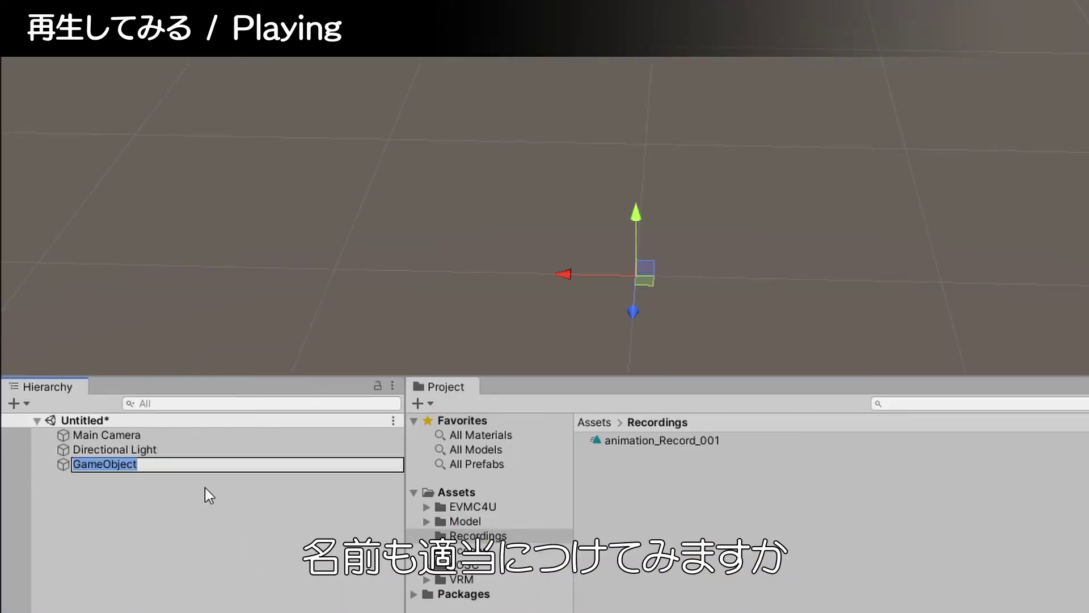
text(Play)
key(Return)
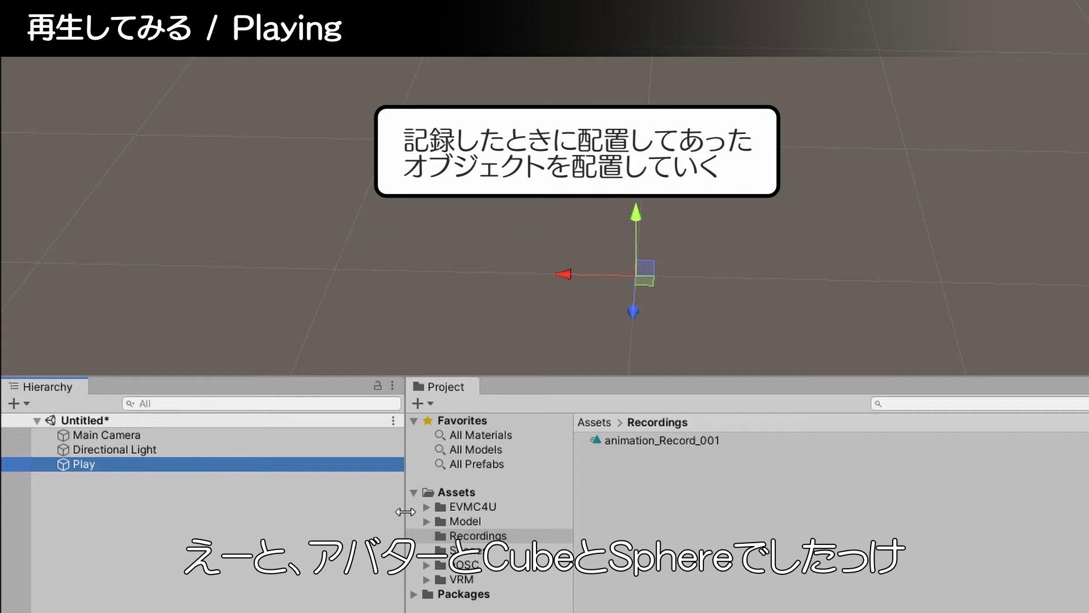
- Place the misaka_vrm_v1.01 avatar prefab from the Model folder under Play
click(469, 517)
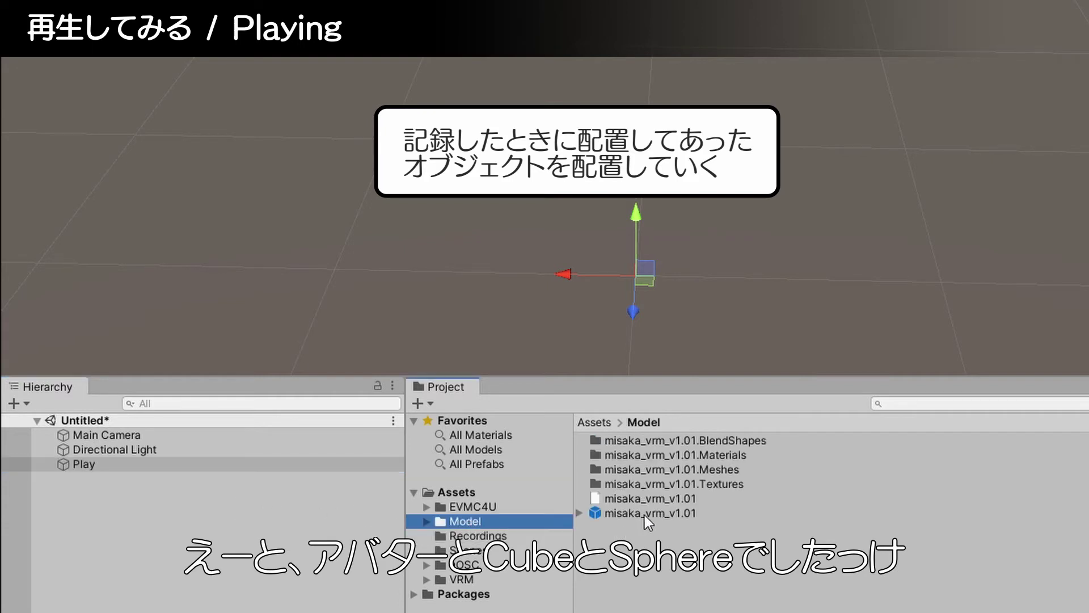
click(645, 513)
drag(644, 513, 236, 512)
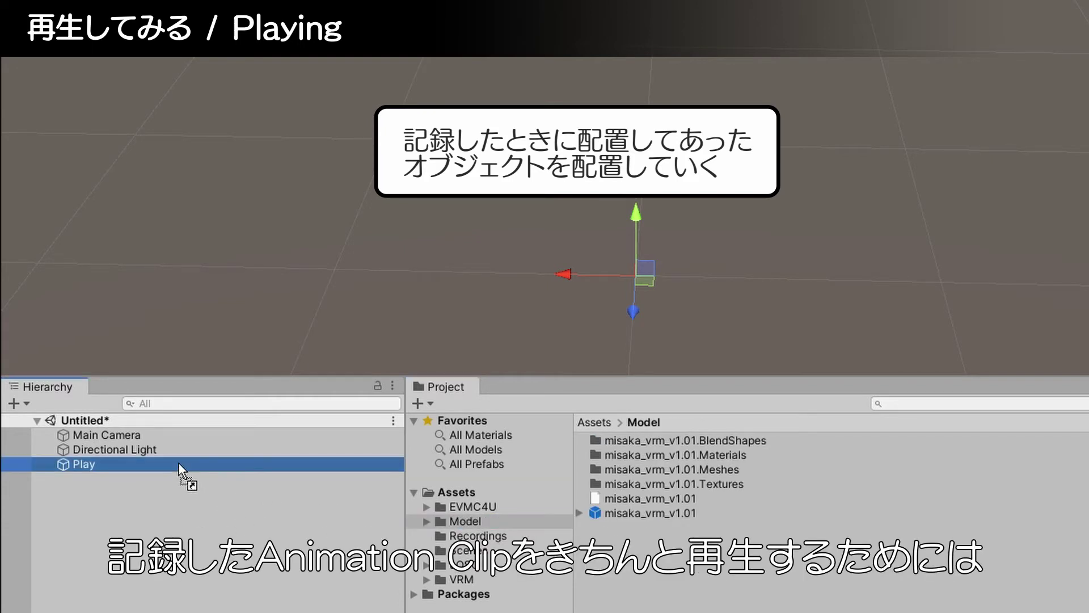
drag(179, 462, 179, 463)
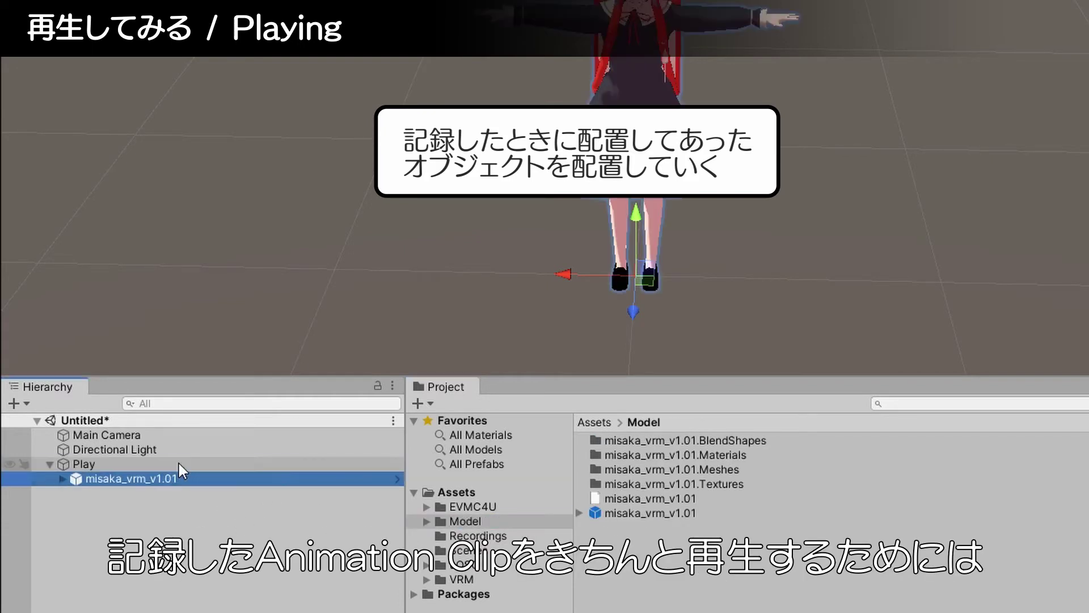
- Add a 3D Cube and a 3D Sphere as children of Play
right_click(95, 465)
mouse_move(175, 292)
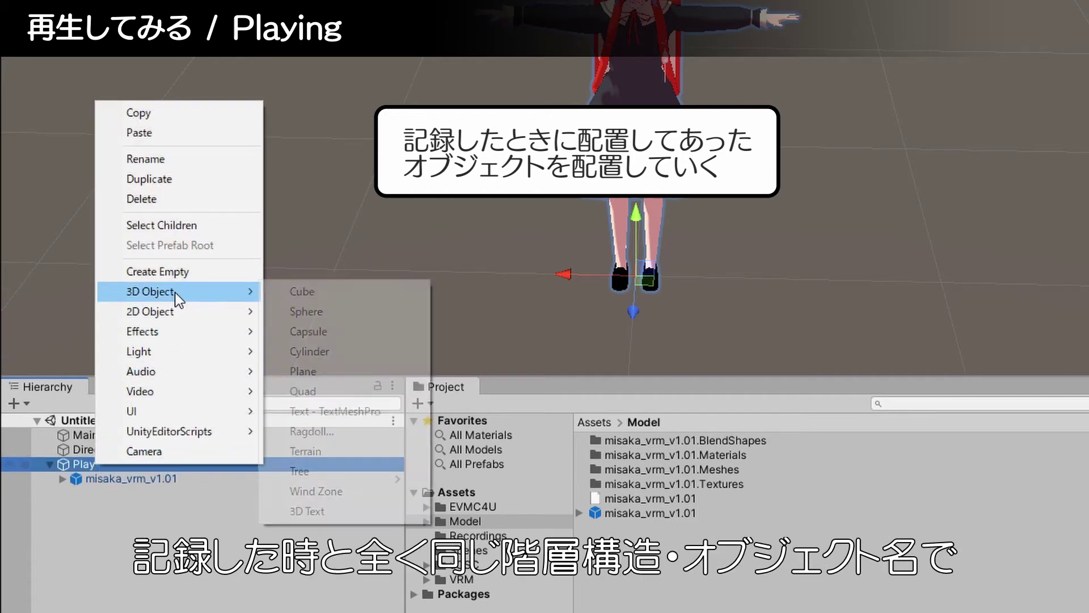
click(298, 295)
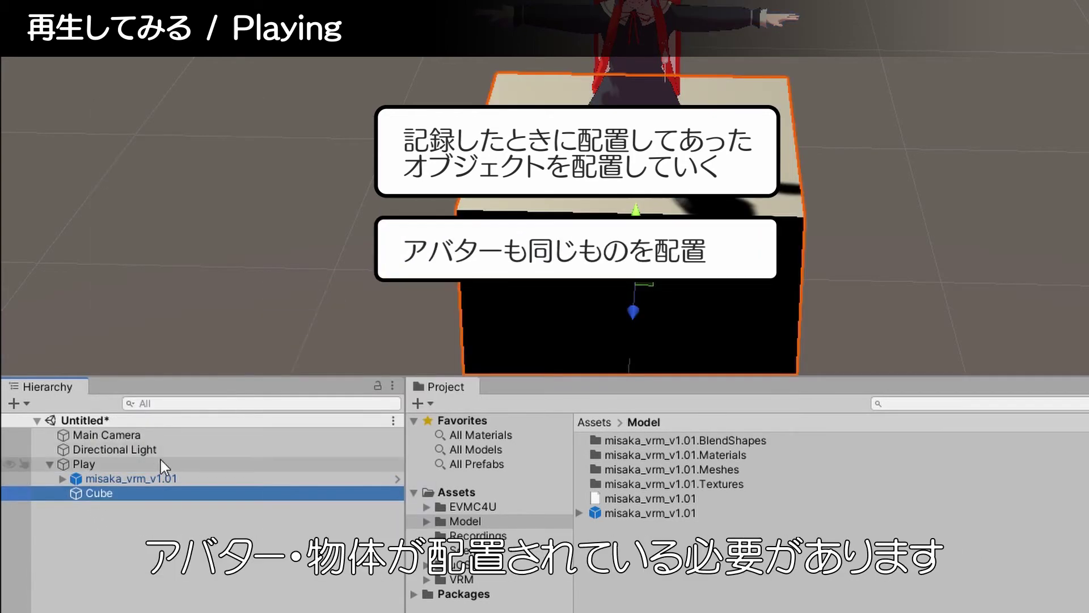
right_click(158, 464)
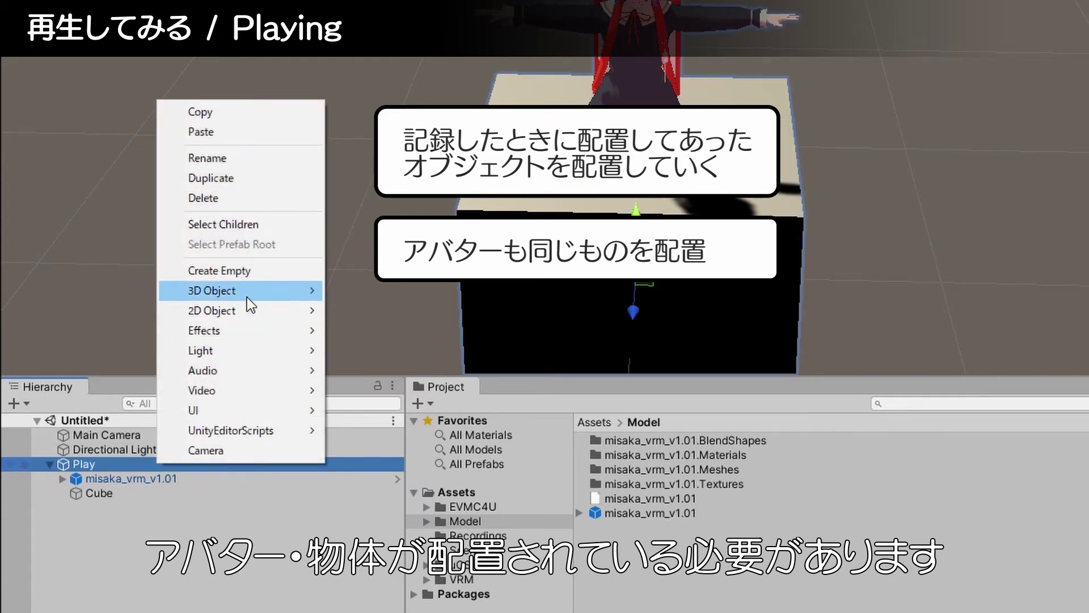
mouse_move(247, 297)
click(381, 310)
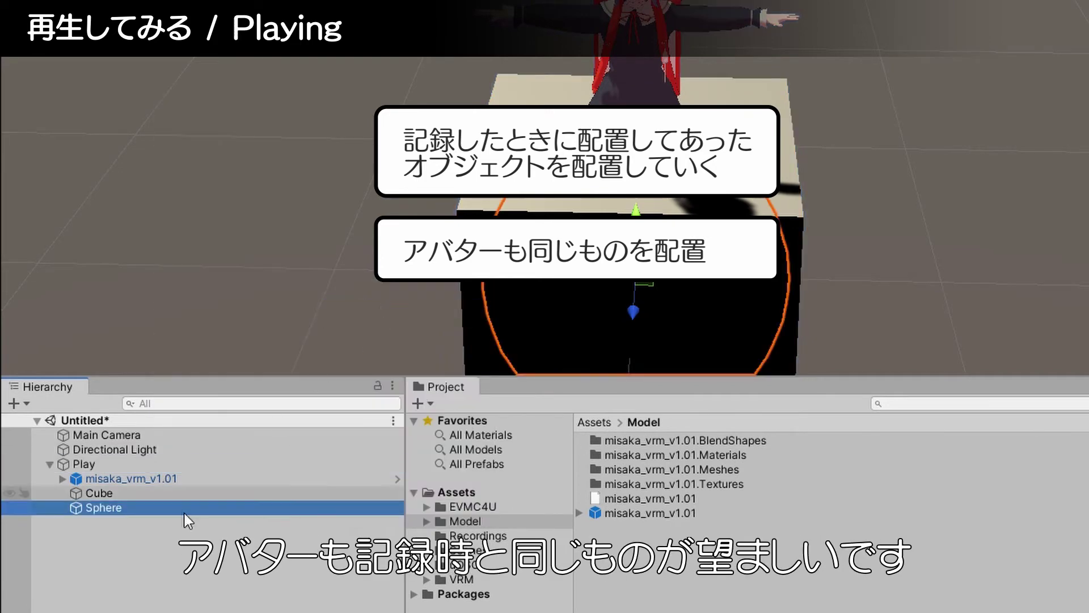
click(152, 551)
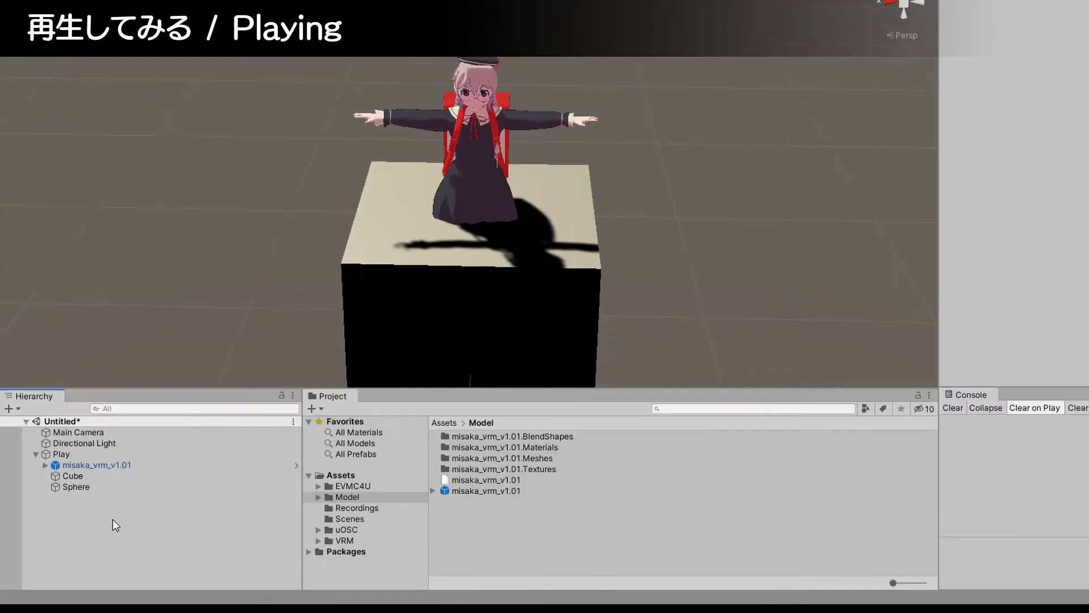
- Add an Animator component to the Play object
click(51, 498)
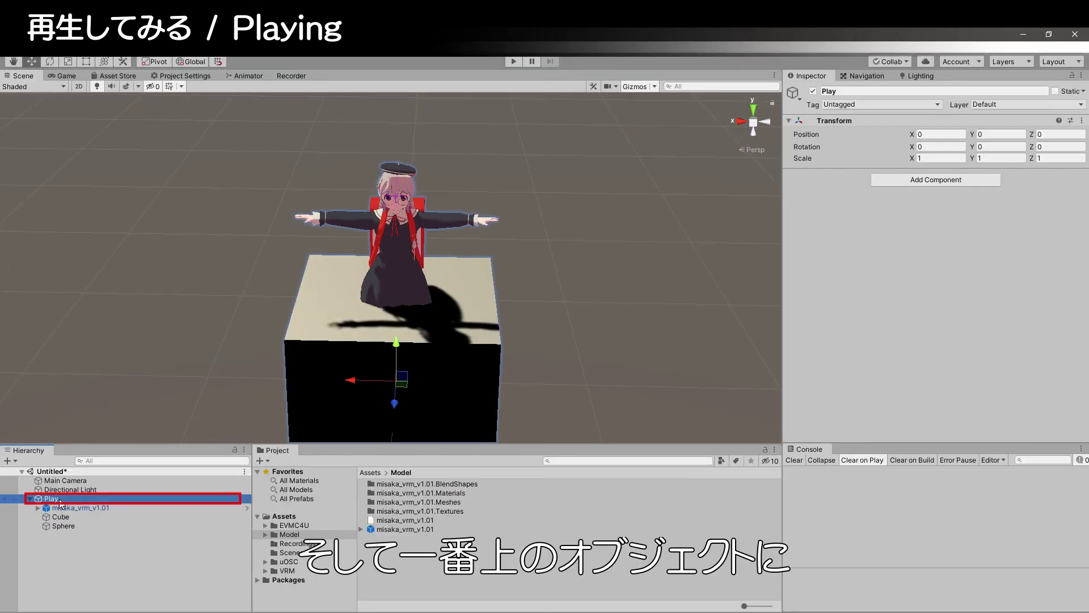
click(954, 181)
text(ani)
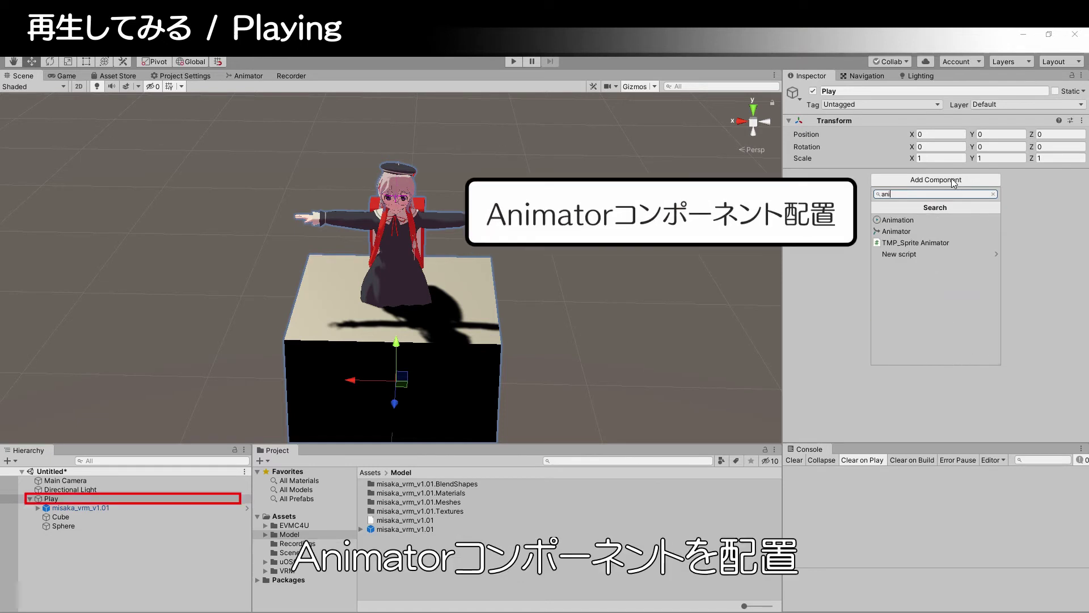
click(905, 232)
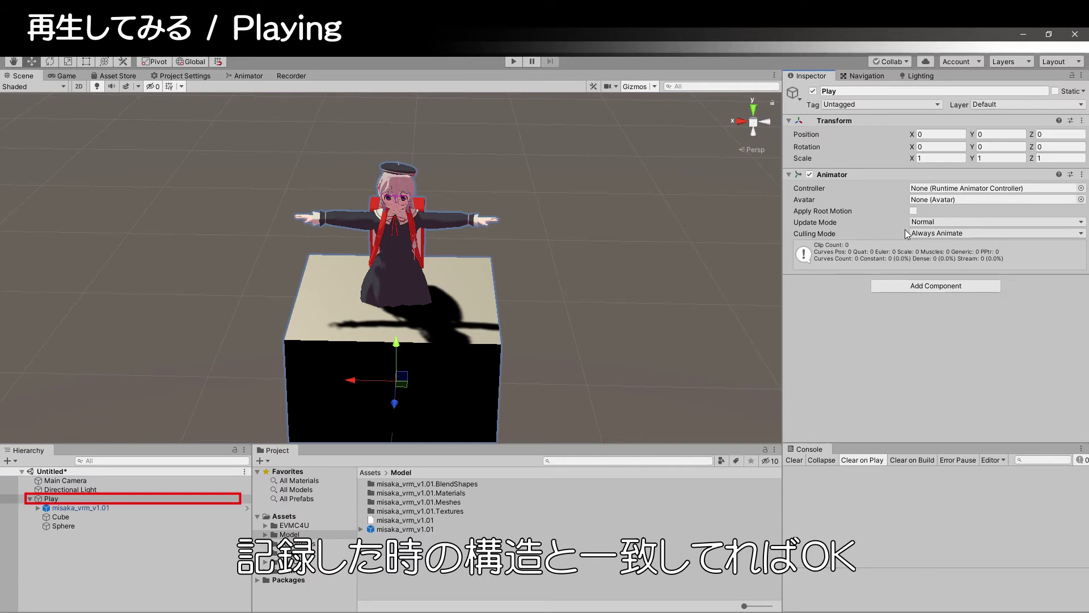
- Create a new Animator Controller named ac_play in the Model folder
right_click(541, 576)
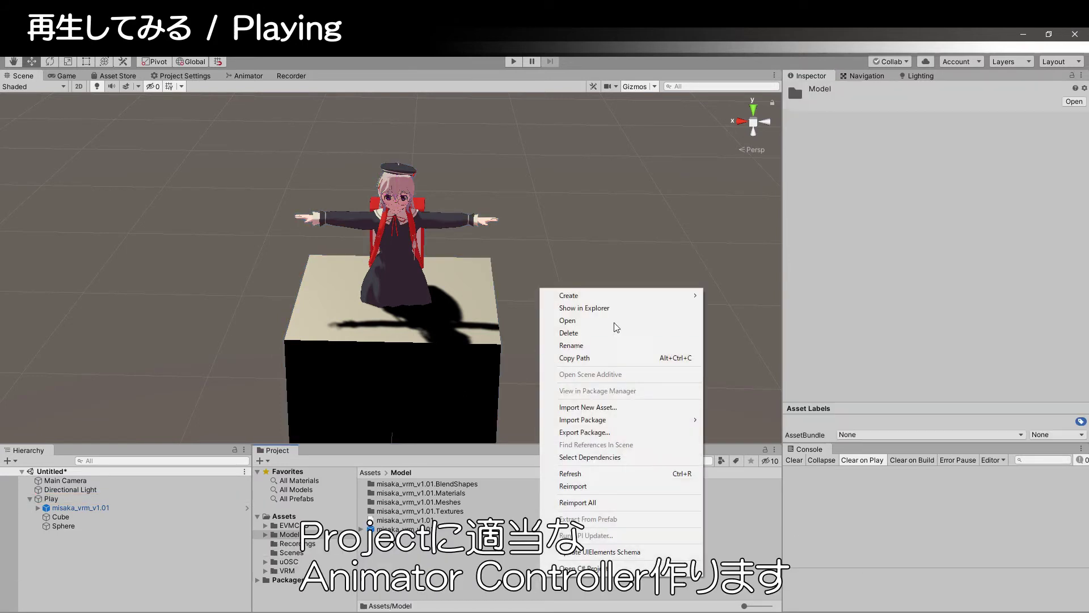
mouse_move(623, 295)
click(800, 452)
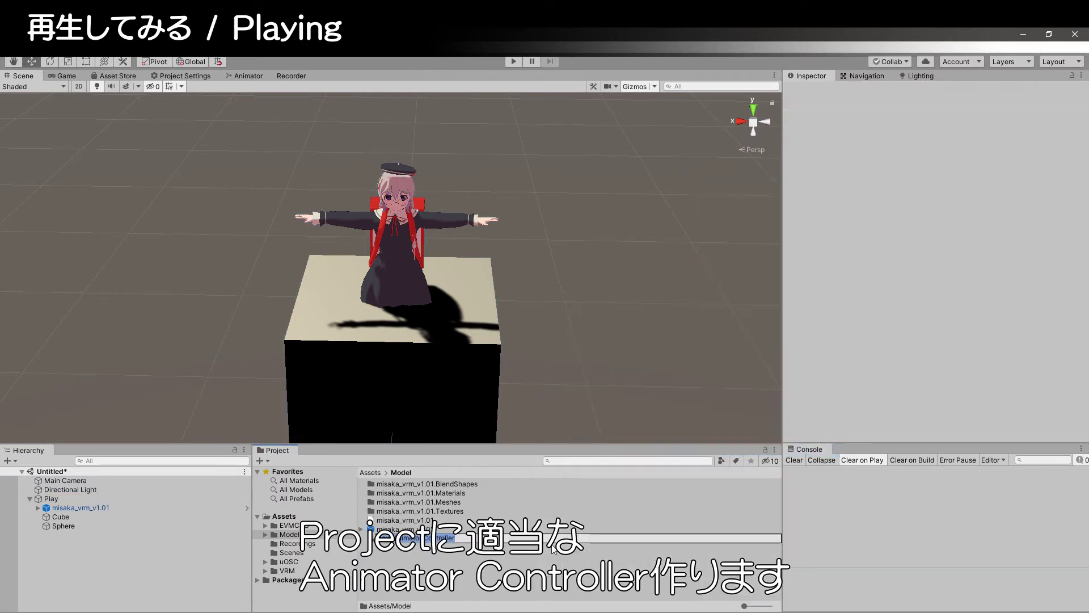
text(ac)
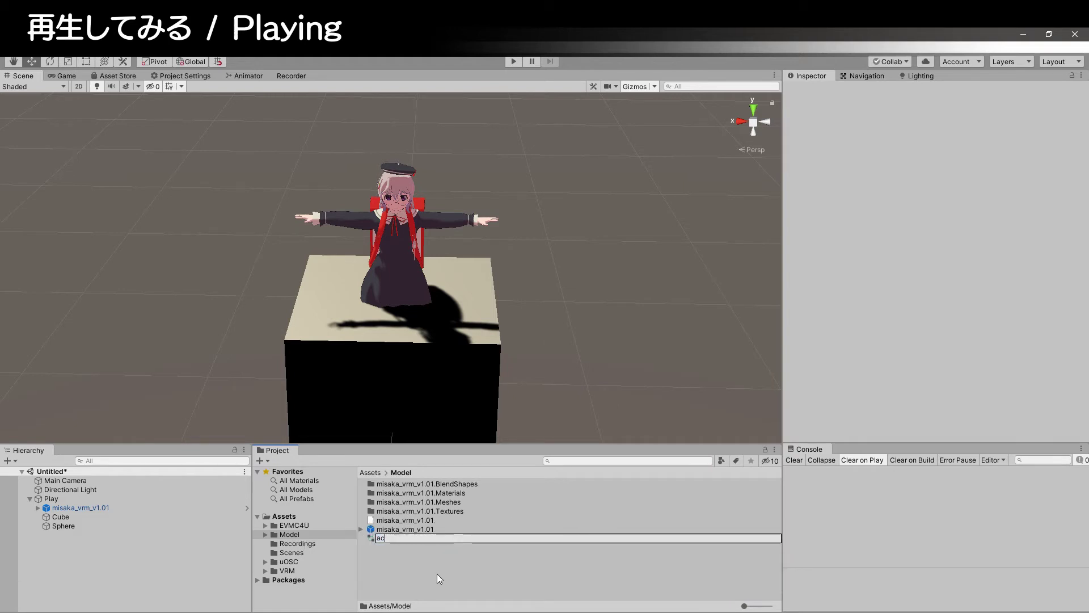
text(_play)
key(Return)
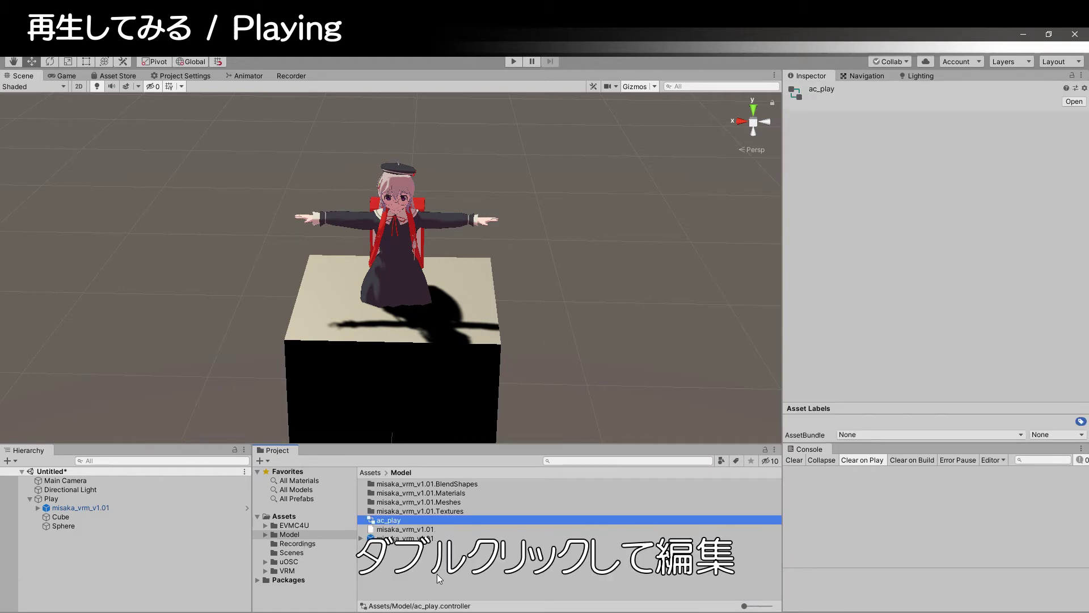
- In ac_play, add an empty New State playing animation_Record_001 with Loop Time enabled
double_click(424, 520)
right_click(423, 280)
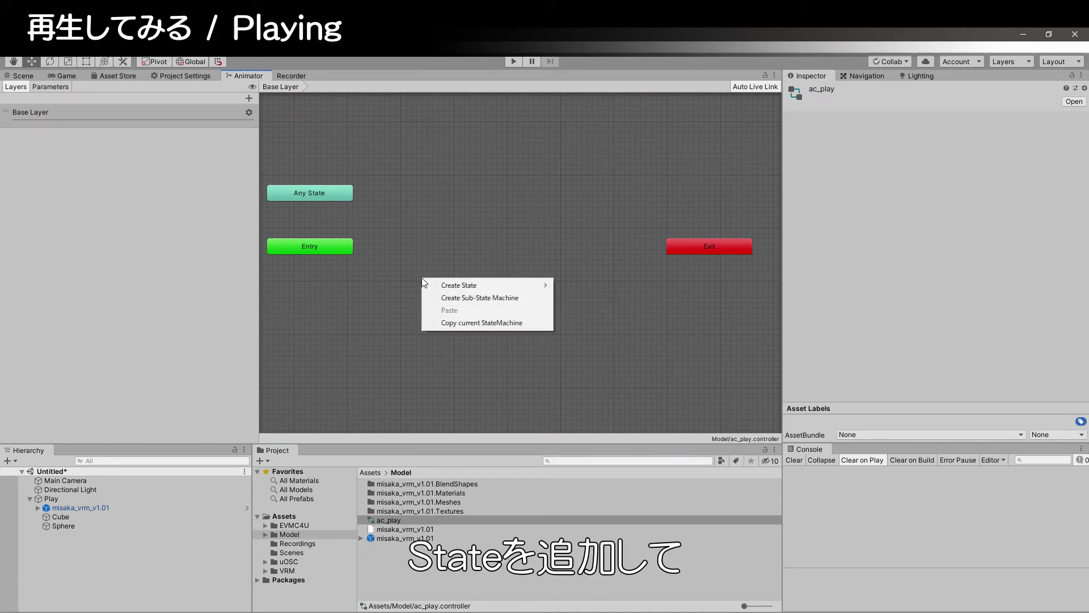
mouse_move(488, 284)
click(620, 289)
click(503, 291)
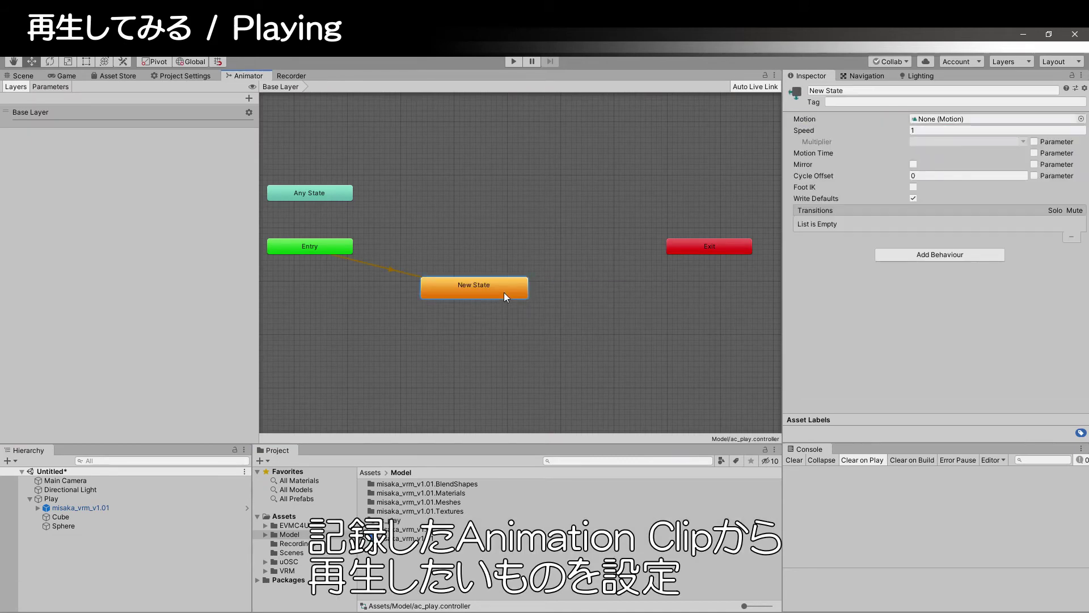
click(1081, 119)
click(510, 247)
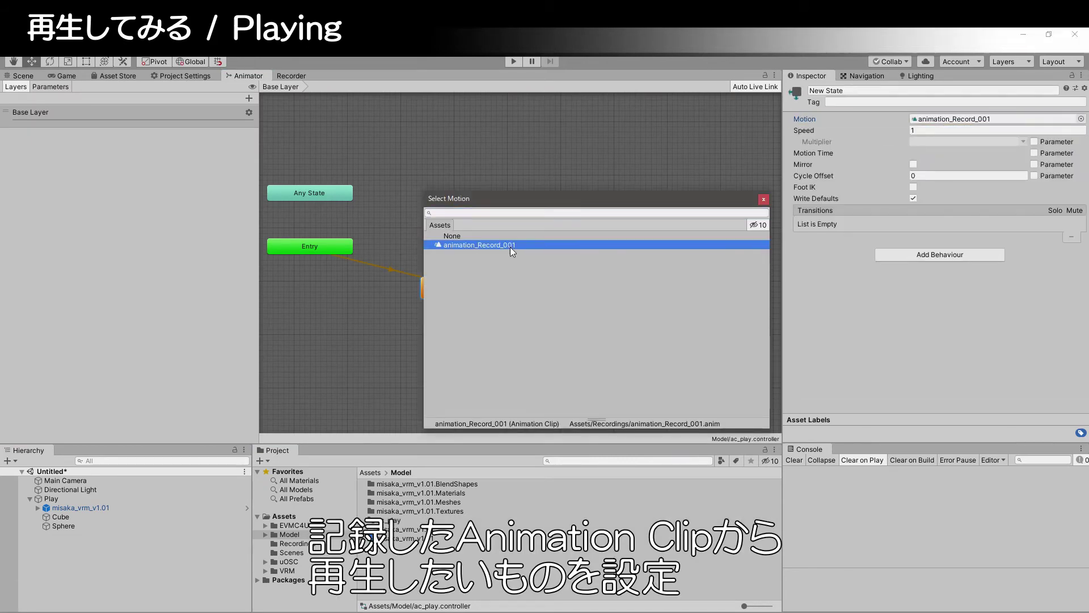
double_click(1000, 118)
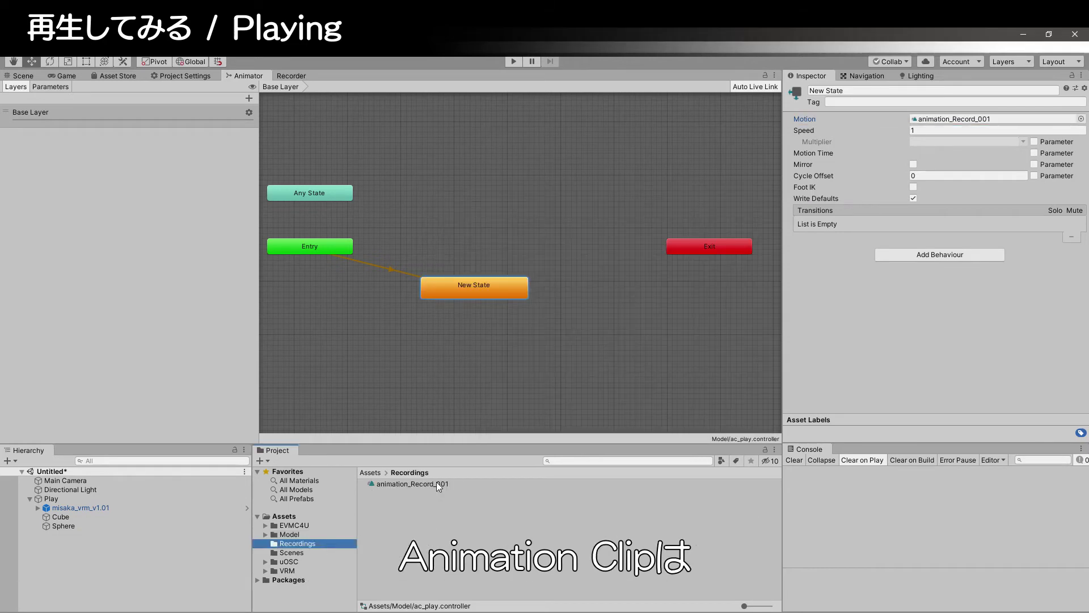
click(913, 130)
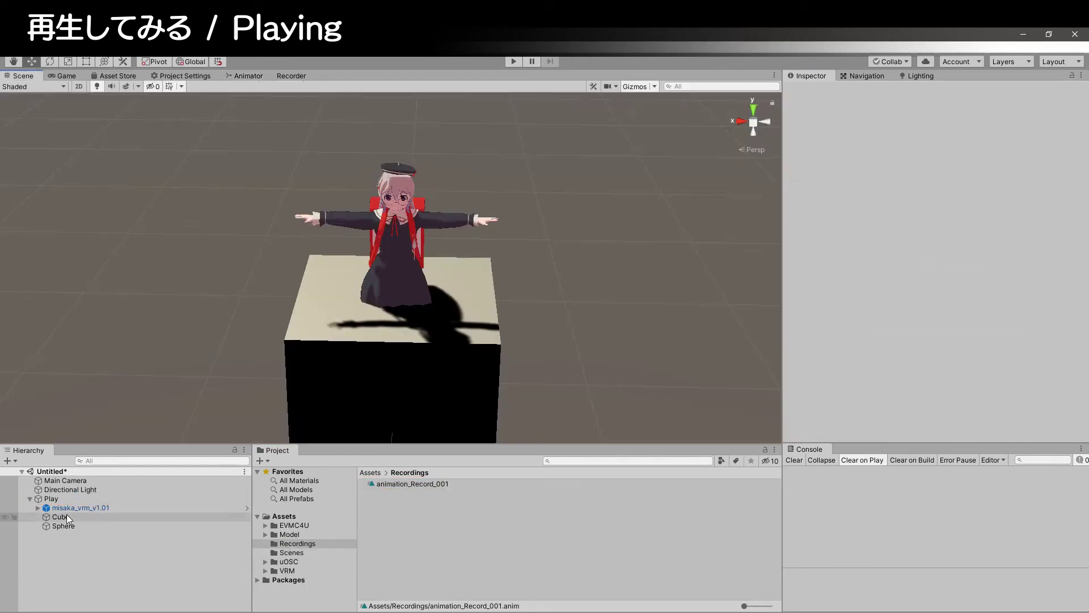
- Drag ac_play into Play's Animator Controller field, then run the scene to watch the playback
click(59, 500)
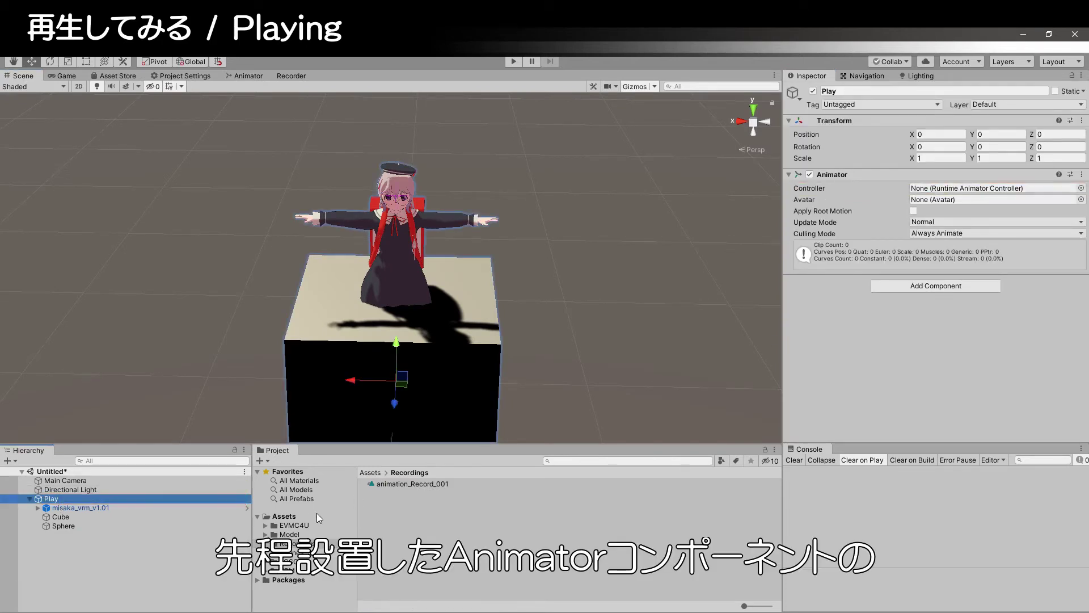
click(293, 534)
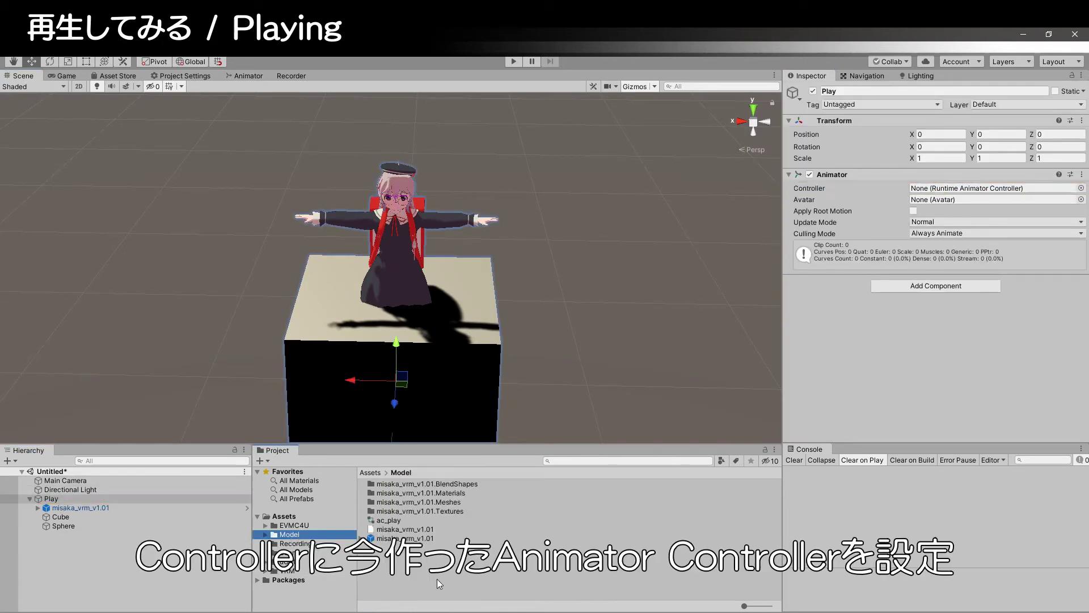
click(406, 522)
drag(406, 522, 985, 189)
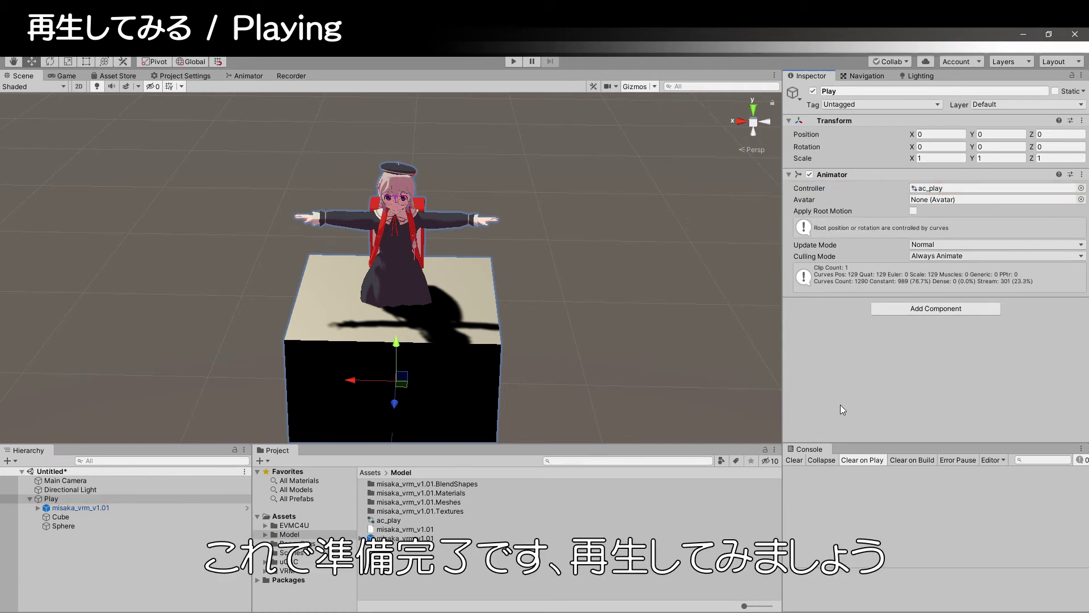
click(513, 62)
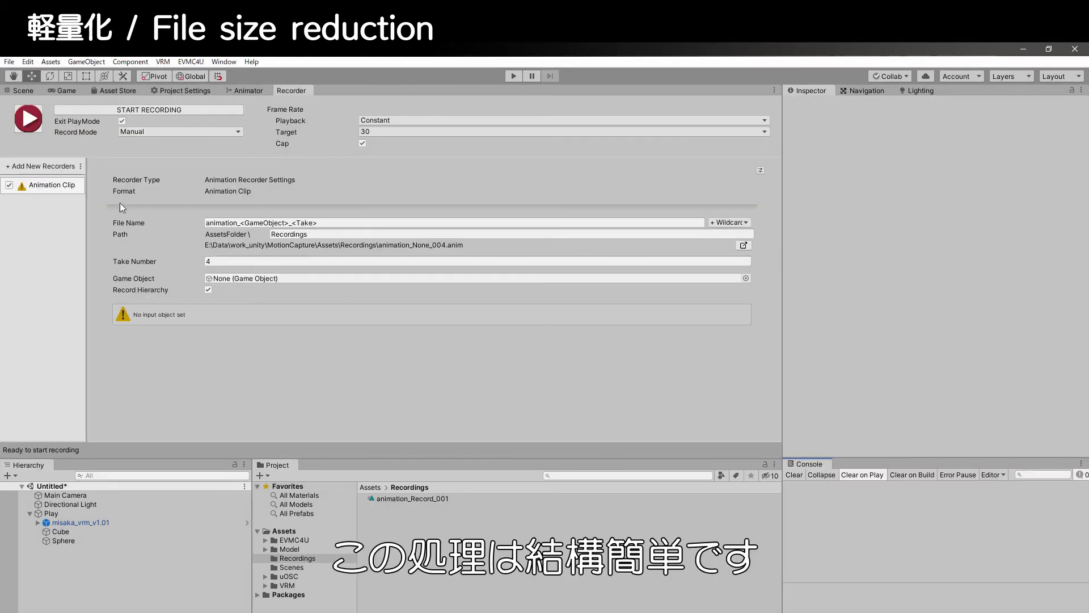
- Add a new Animation Clip recorder and change its file name prefix to fix
click(54, 171)
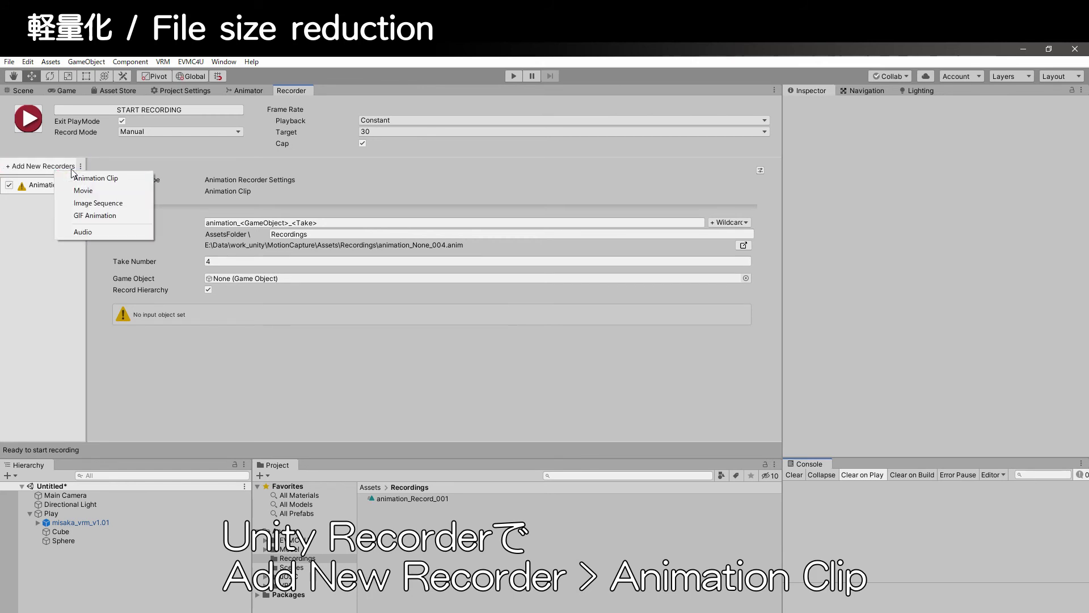
click(128, 183)
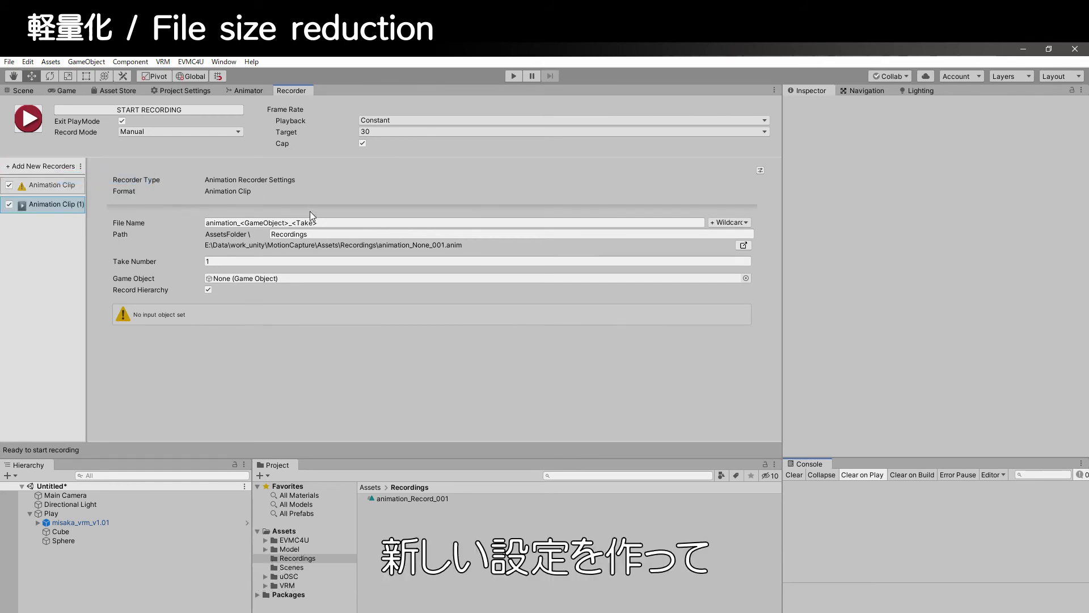
double_click(222, 223)
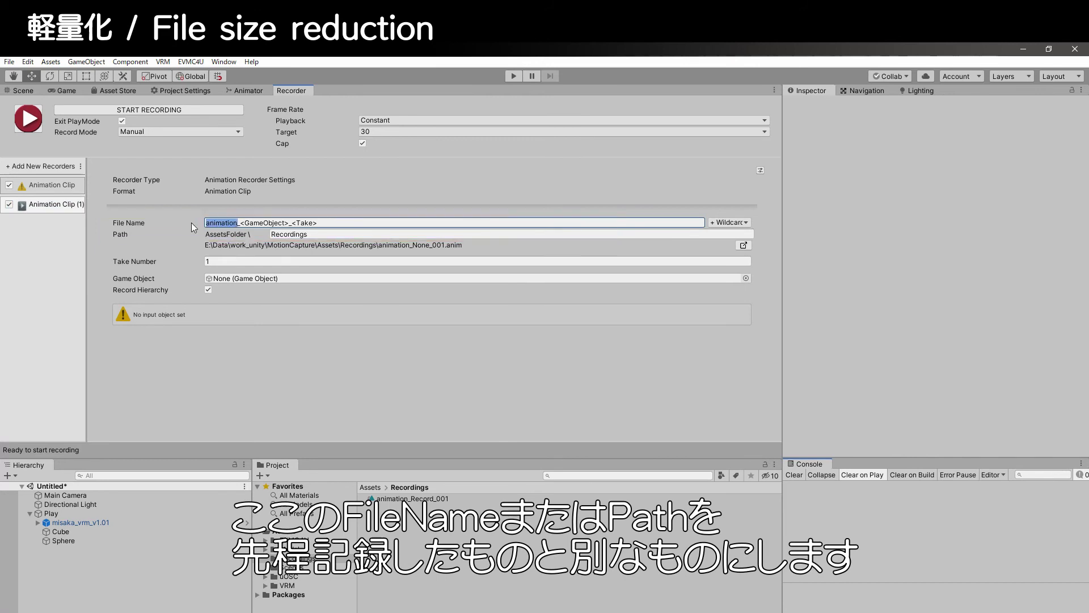
text(fix)
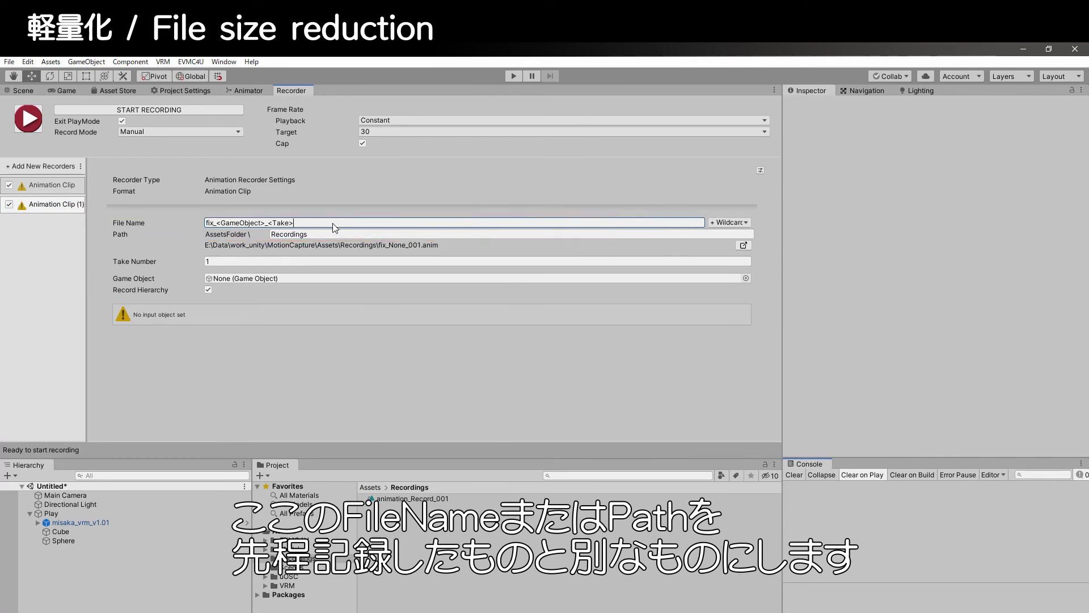
- Set Play as the recorded Game Object and switch the target frame rate to Custom 10 fps
click(54, 515)
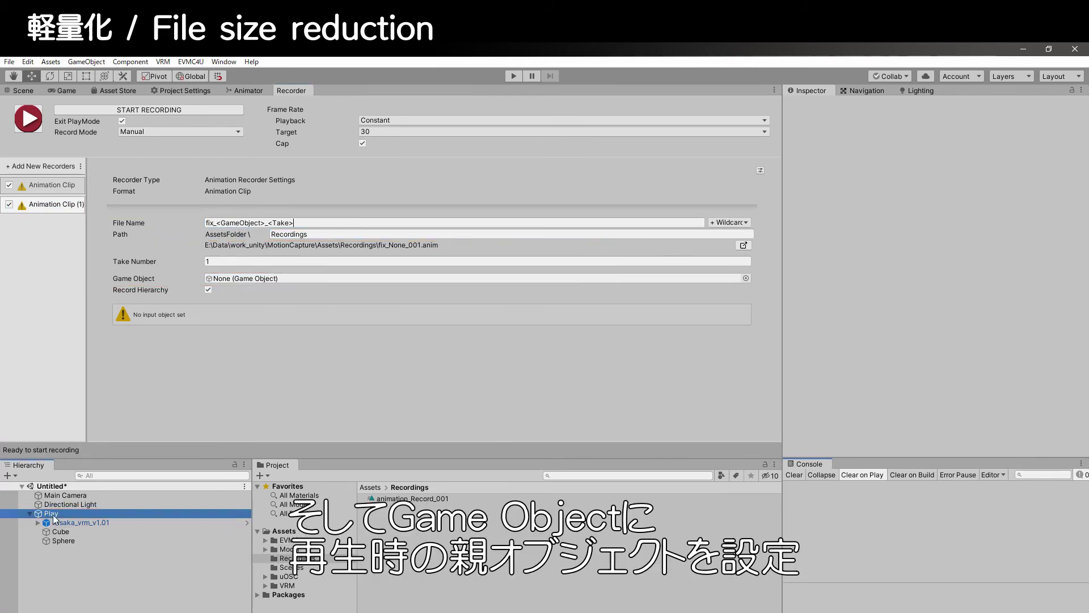
drag(54, 520, 257, 278)
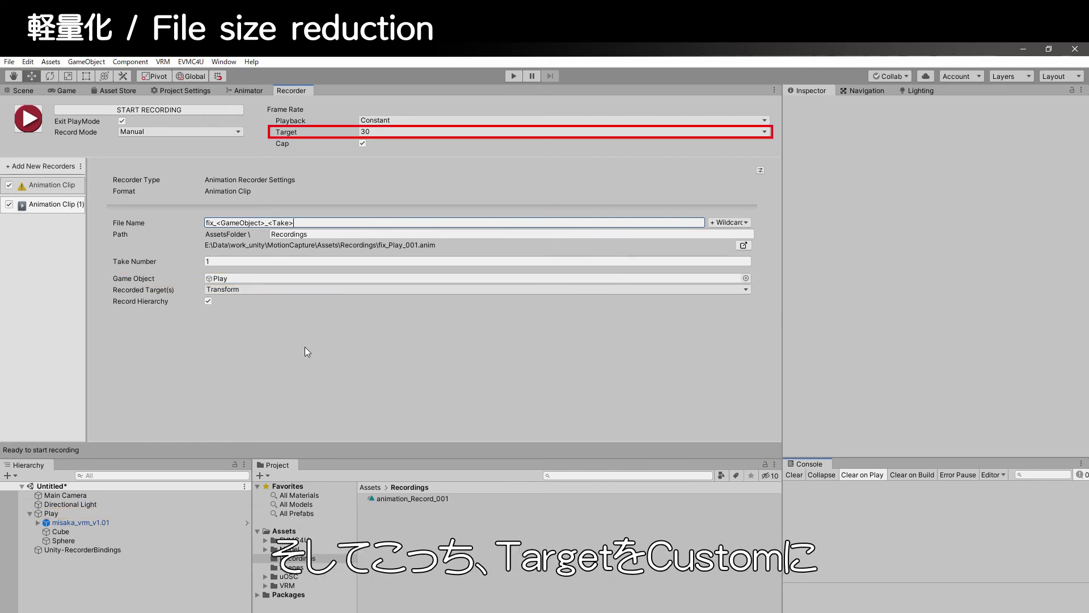
click(417, 130)
click(410, 241)
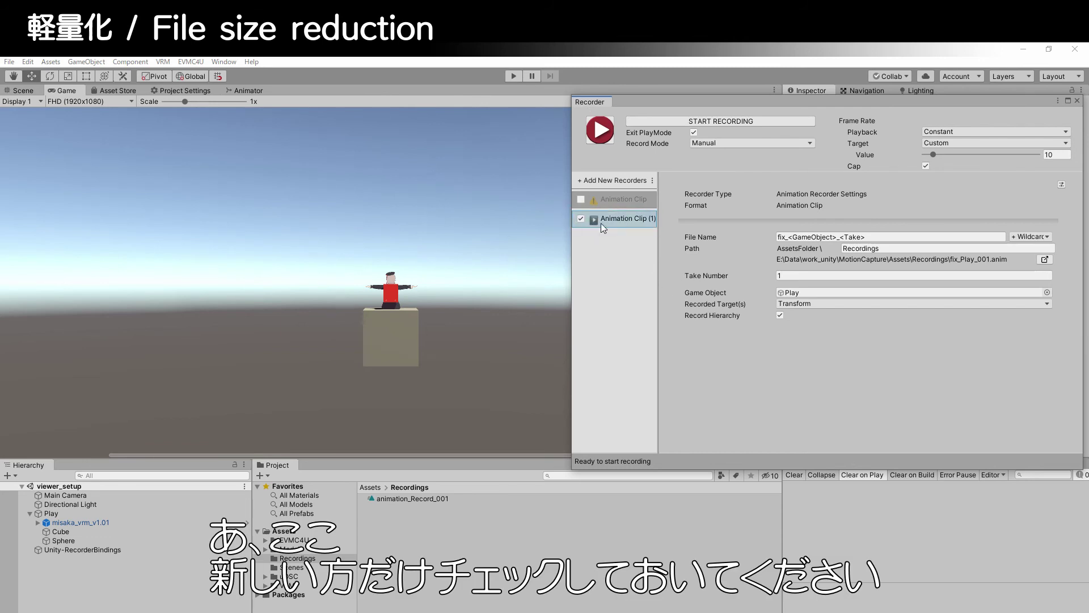
- Start recording Play's motion at 10 fps from the Recorder window
click(736, 124)
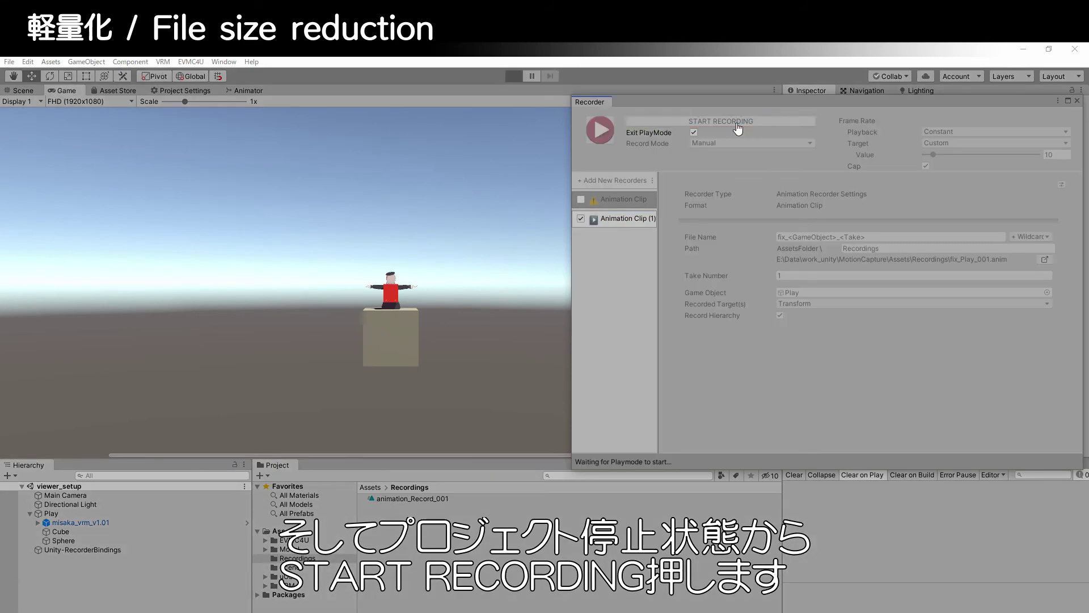